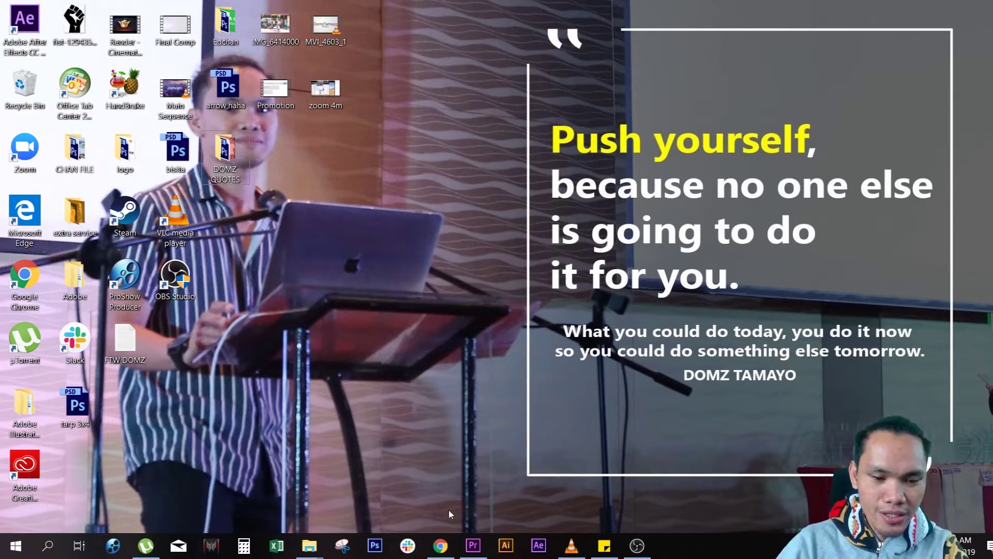
# - Launch Adobe Photoshop CS3 from the SOFTWARE folder in File Explorer
pyautogui.click(321, 550)
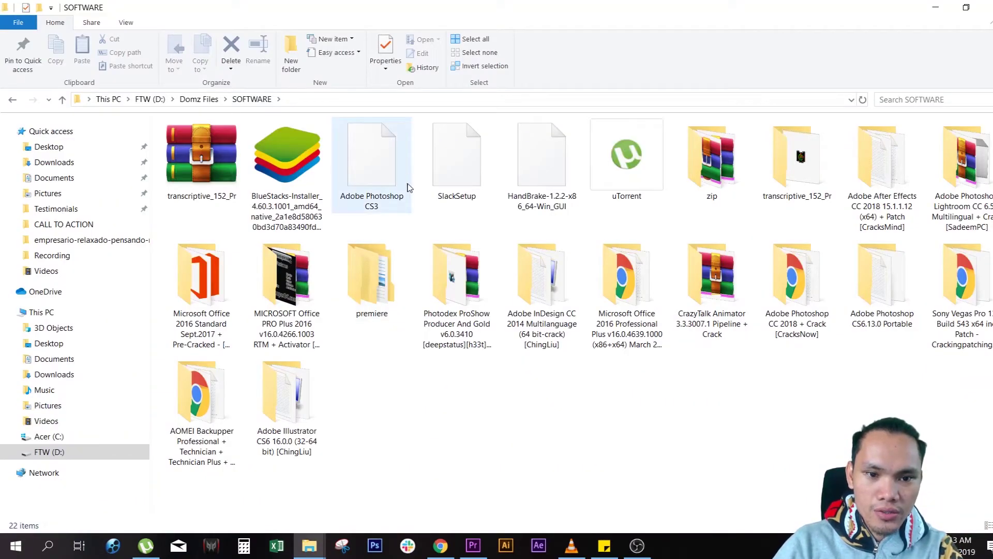
pyautogui.click(384, 181)
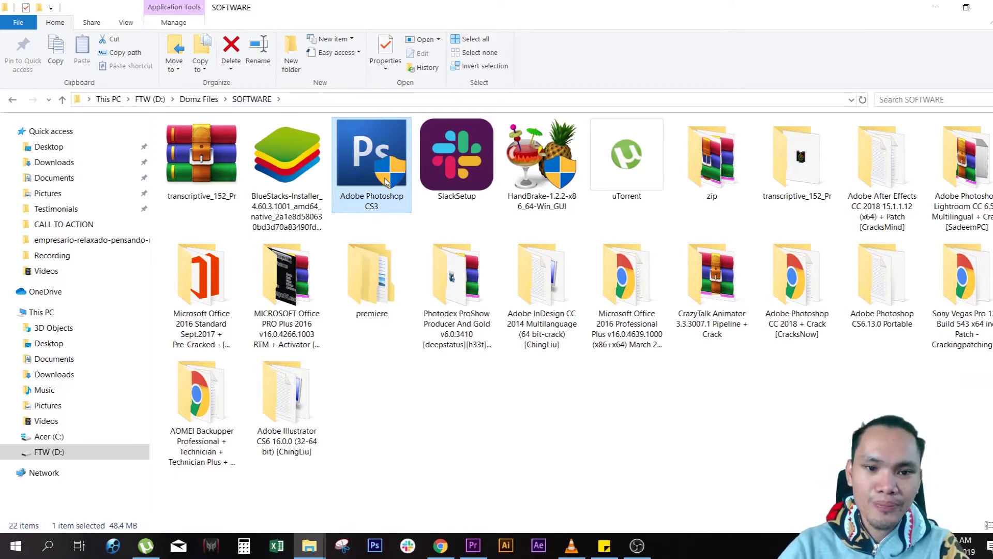
pyautogui.doubleClick(378, 184)
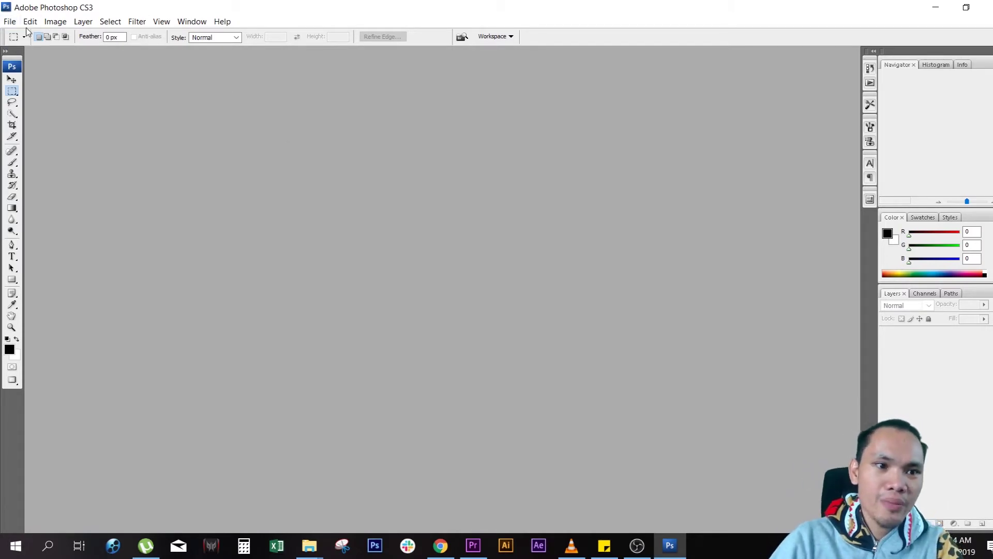
pyautogui.click(9, 23)
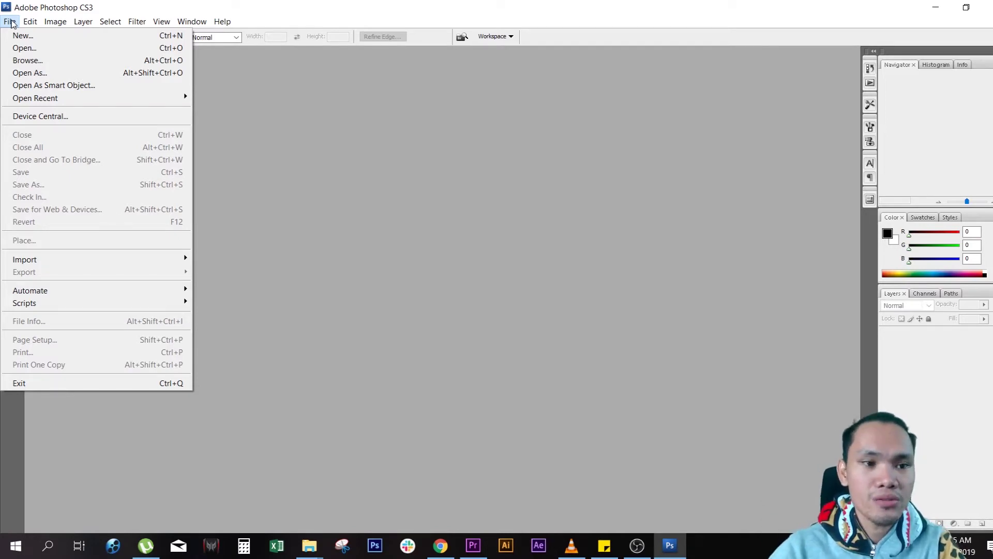
# - Choose New from the File menu to start a new document
pyautogui.click(30, 21)
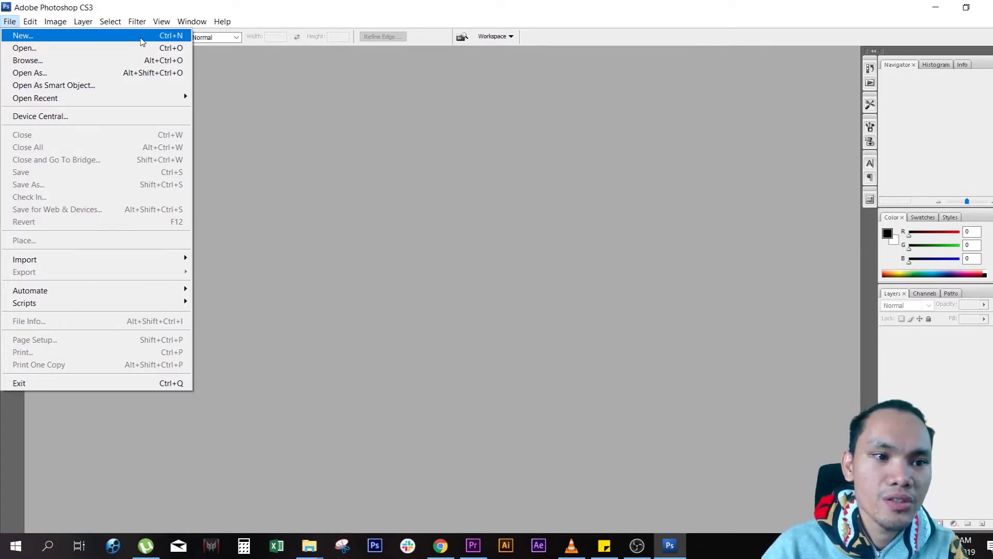
pyautogui.click(141, 36)
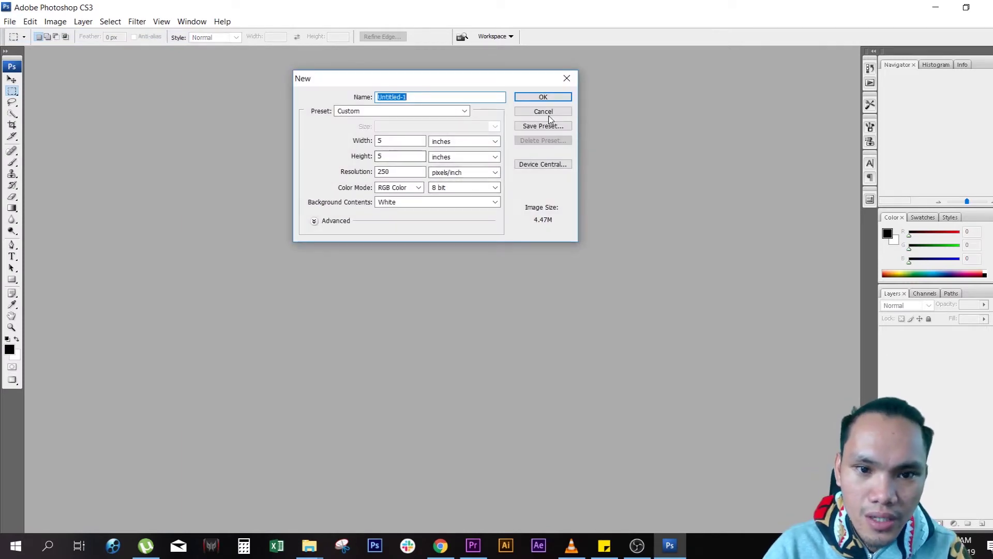
# - Reposition the New dialog and switch the size preset to Custom
pyautogui.moveTo(544, 80); pyautogui.dragTo(536, 150)
pyautogui.moveTo(420, 148); pyautogui.dragTo(476, 127)
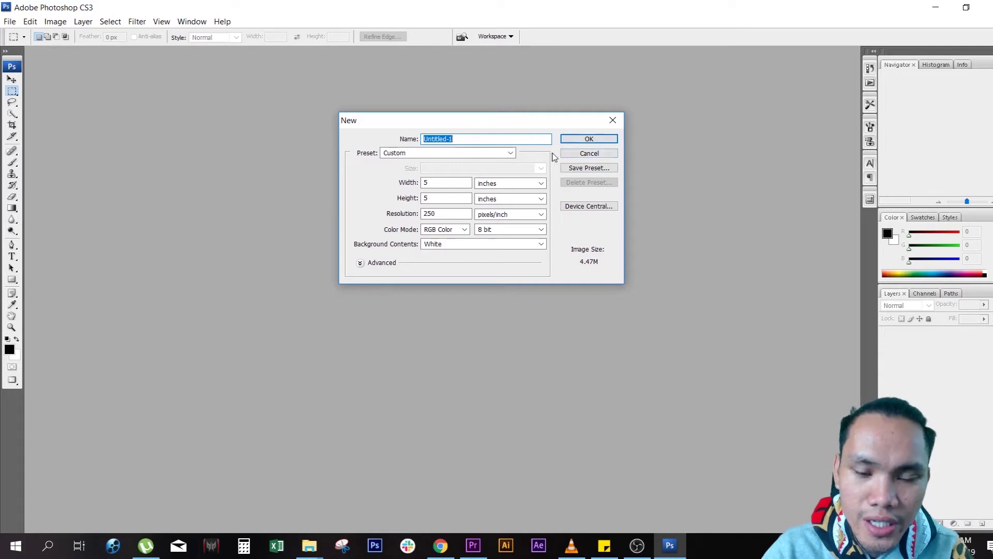
pyautogui.click(510, 153)
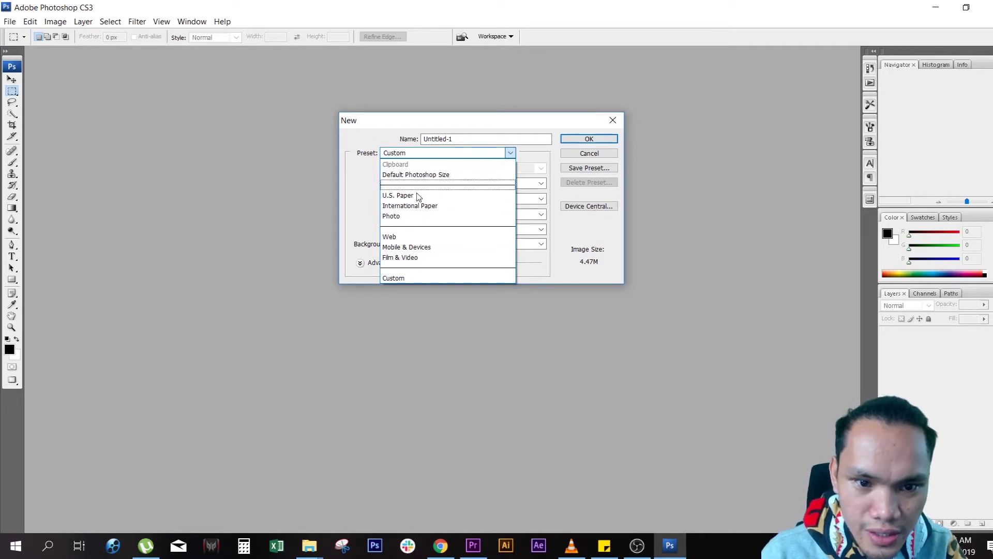
pyautogui.click(454, 174)
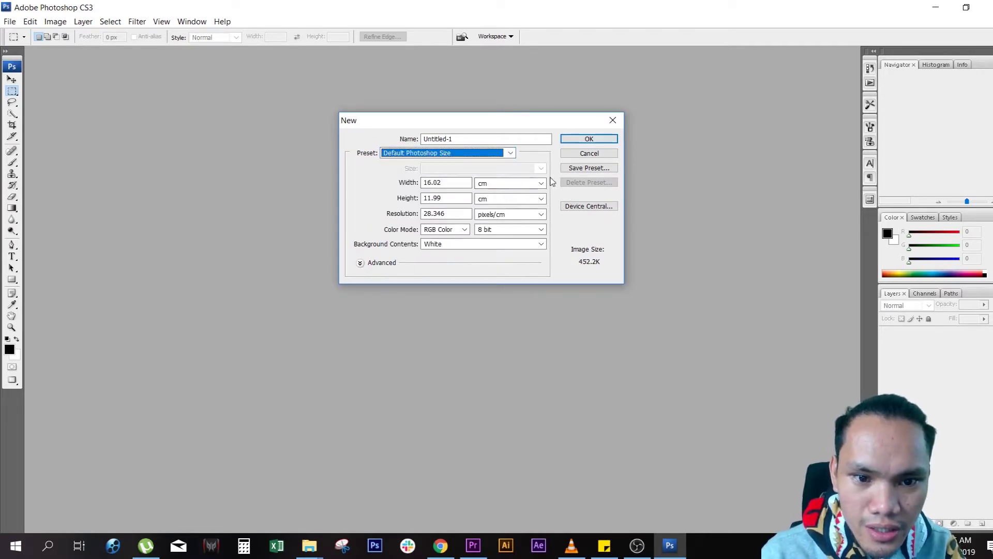
pyautogui.click(510, 154)
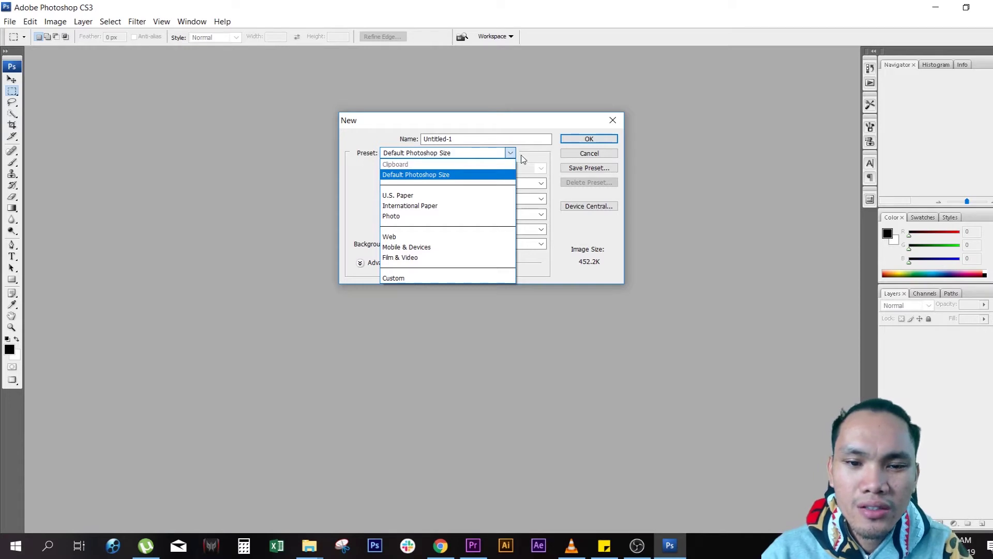
pyautogui.click(537, 162)
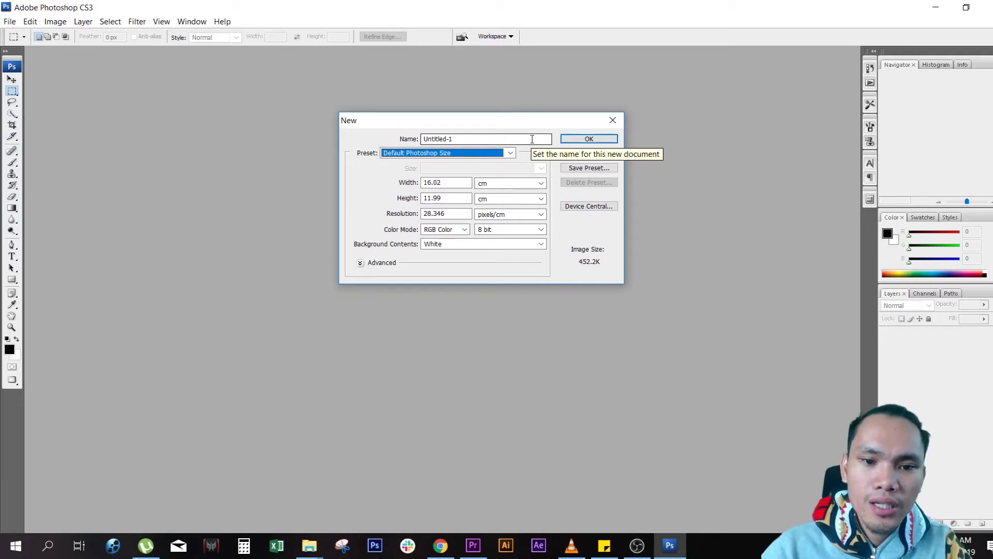
pyautogui.click(497, 152)
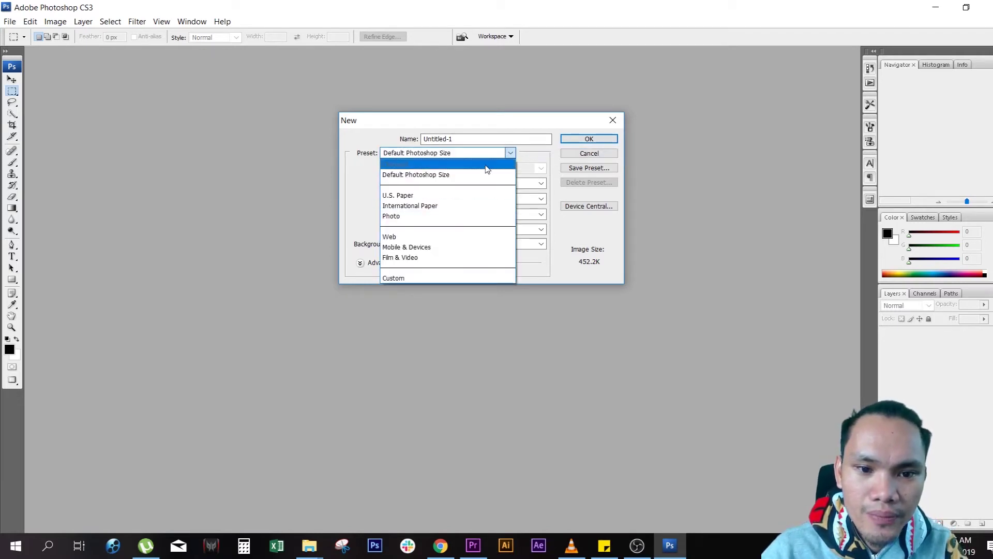
pyautogui.click(445, 278)
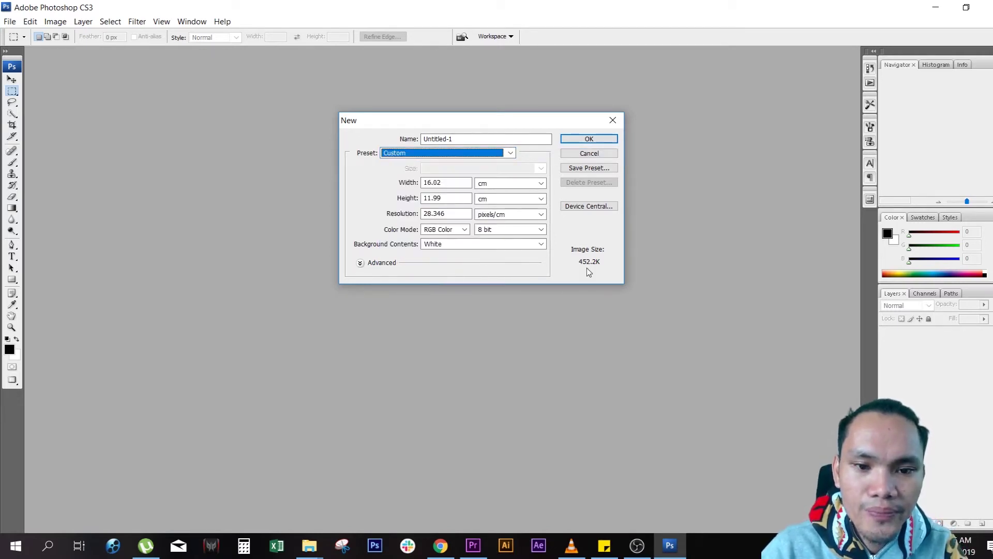
# - Set width and height to 5 inches and resolution to 250 pixels/inch
pyautogui.hotkey('shift', 'Tab')
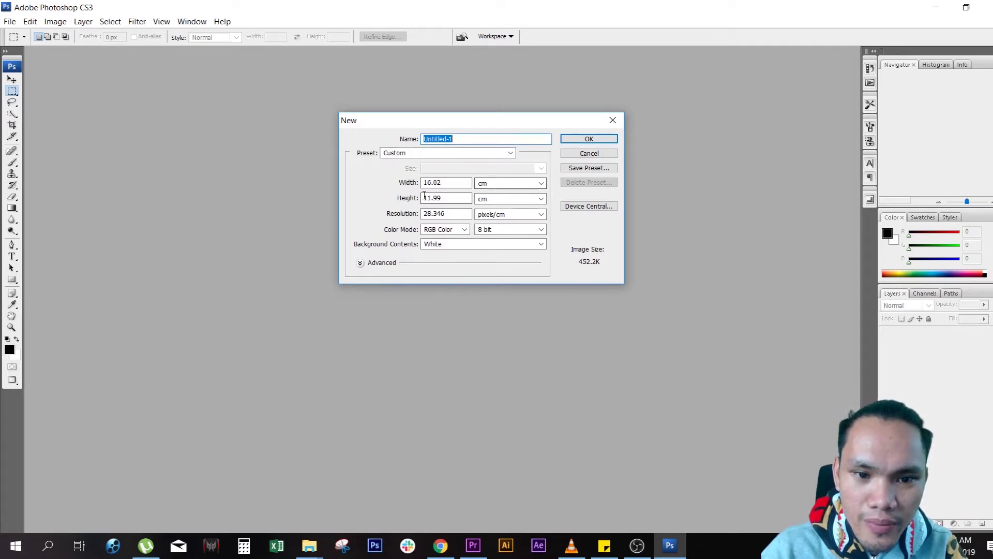
pyautogui.click(517, 190)
pyautogui.click(512, 194)
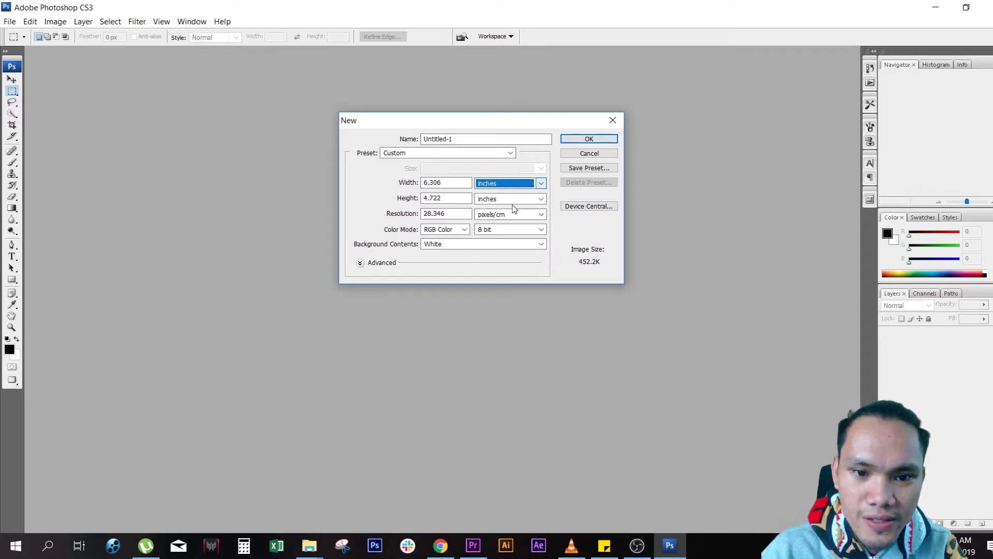
pyautogui.hotkey('shift', 'Tab')
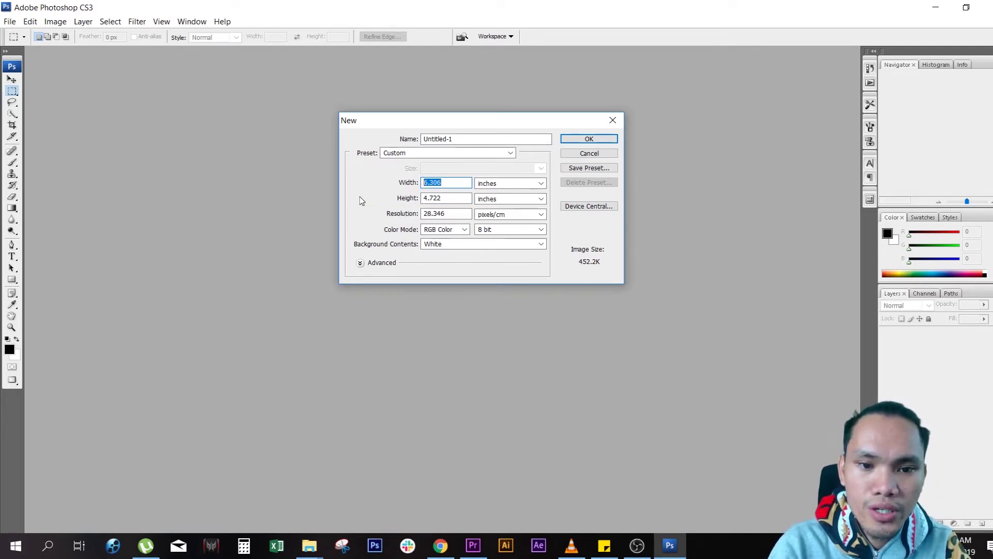
pyautogui.write('5')
pyautogui.press('Tab')
pyautogui.press('Tab')
pyautogui.write('5')
pyautogui.press('Tab')
pyautogui.press('Tab')
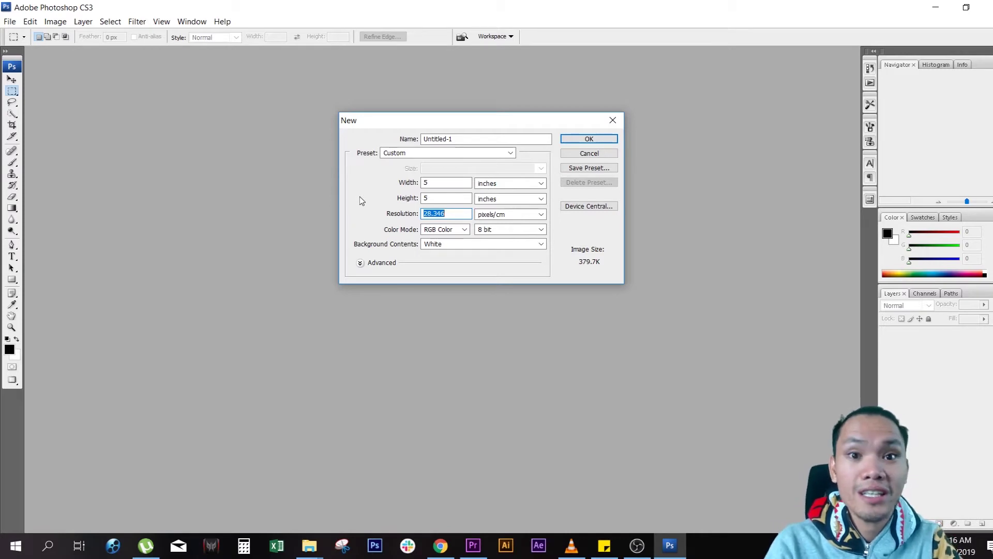
pyautogui.write('250')
pyautogui.click(516, 215)
pyautogui.click(515, 223)
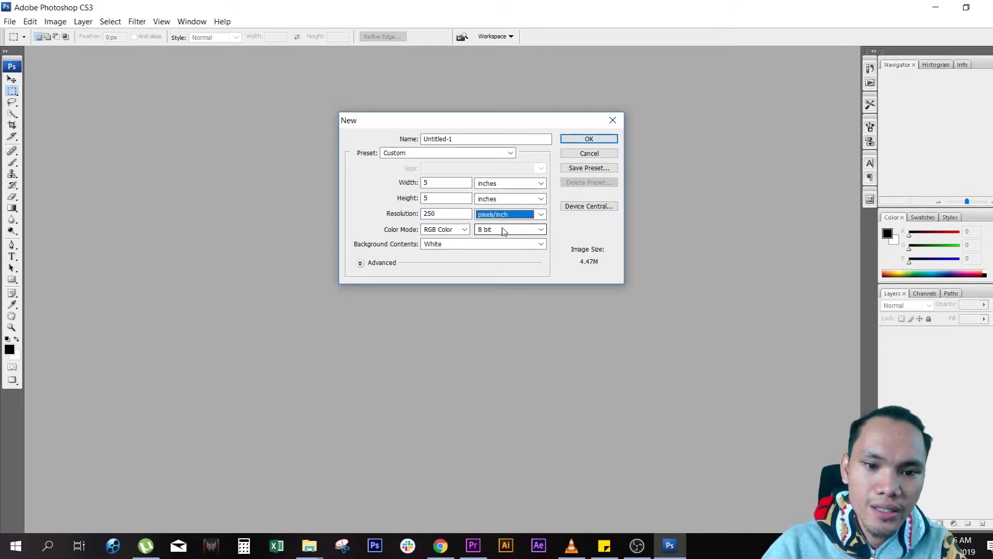
# - Keep RGB Color mode and a White background, and create the document
pyautogui.click(464, 230)
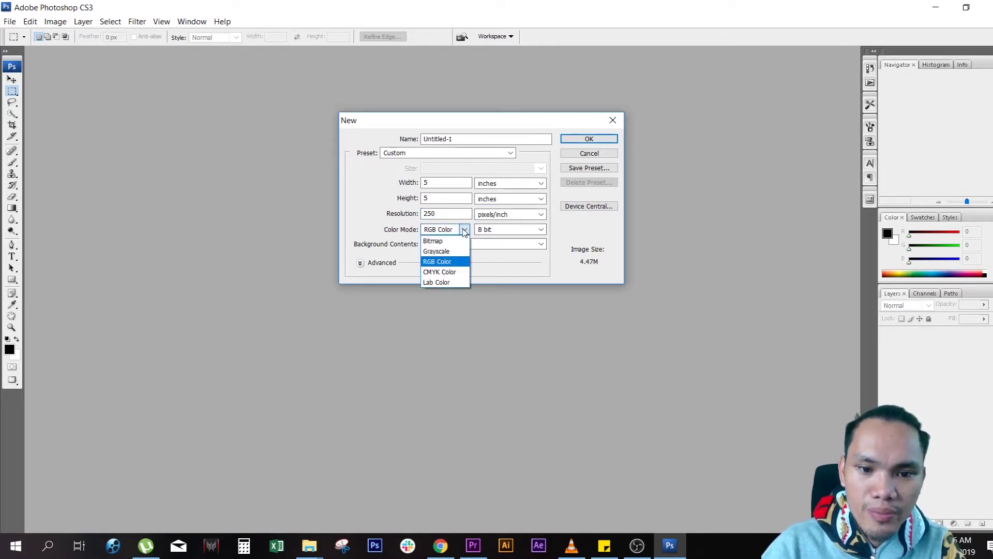
pyautogui.click(465, 230)
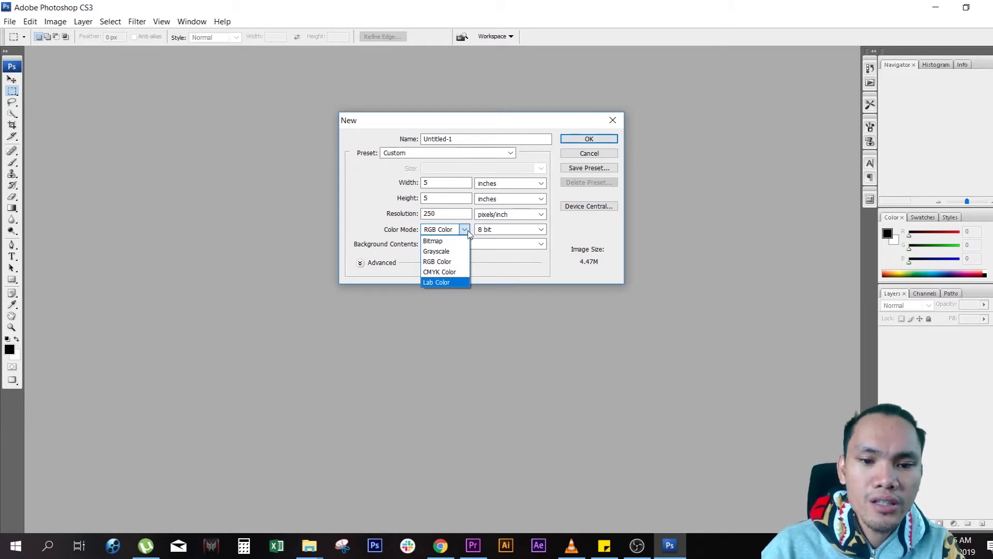
pyautogui.click(517, 259)
pyautogui.hotkey('shift', 'Tab')
pyautogui.hotkey('shift', 'Tab')
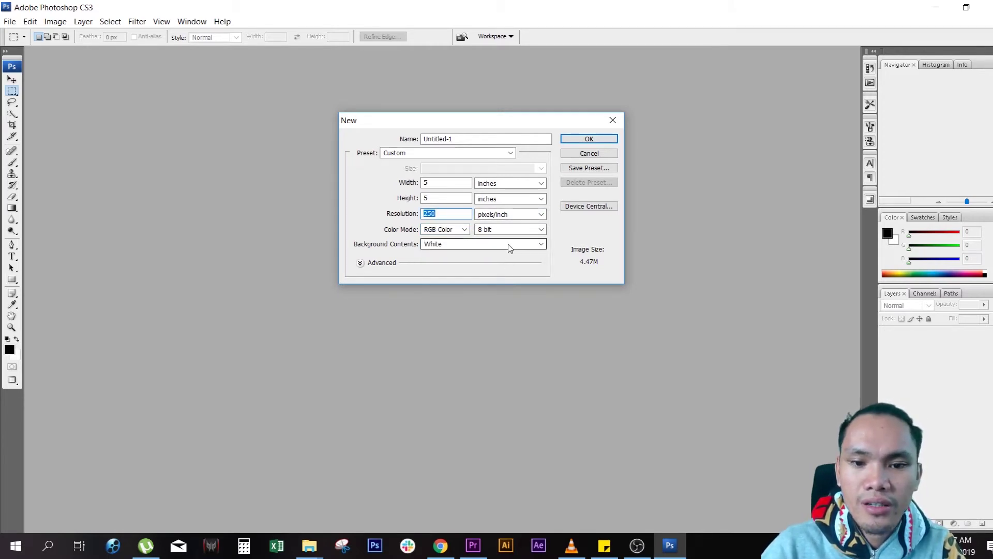
pyautogui.click(509, 248)
pyautogui.click(510, 248)
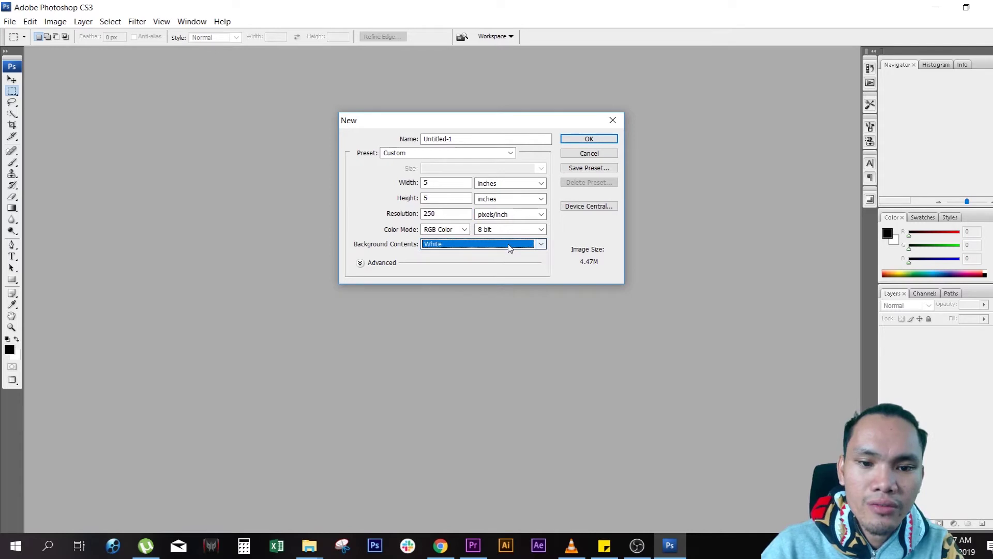
pyautogui.click(588, 141)
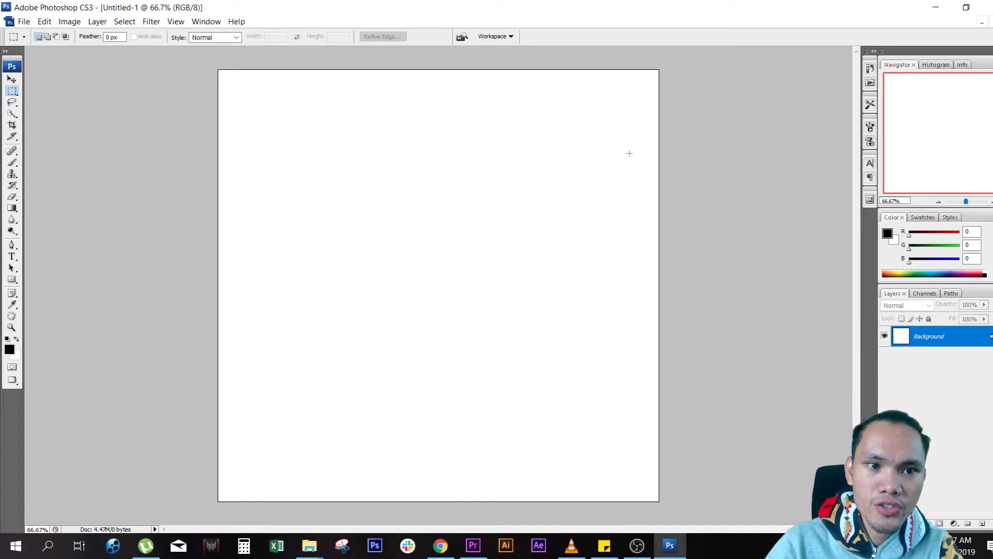
# - Select the Move tool and zoom and scroll around the blank Untitled-1 canvas
pyautogui.press('v')
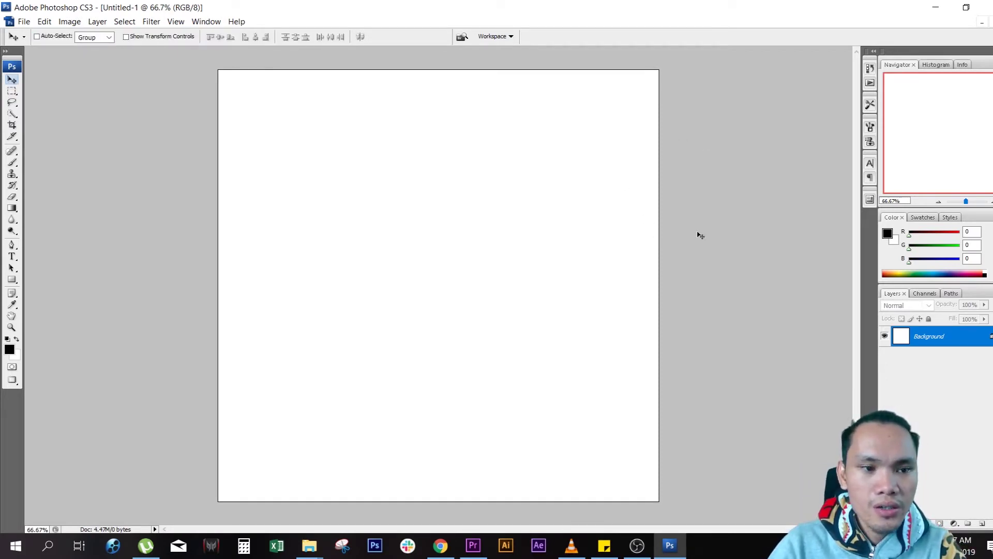
pyautogui.hotkey('ctrl', '-')
pyautogui.hotkey('ctrl', '+')
pyautogui.hotkey('ctrl', '-')
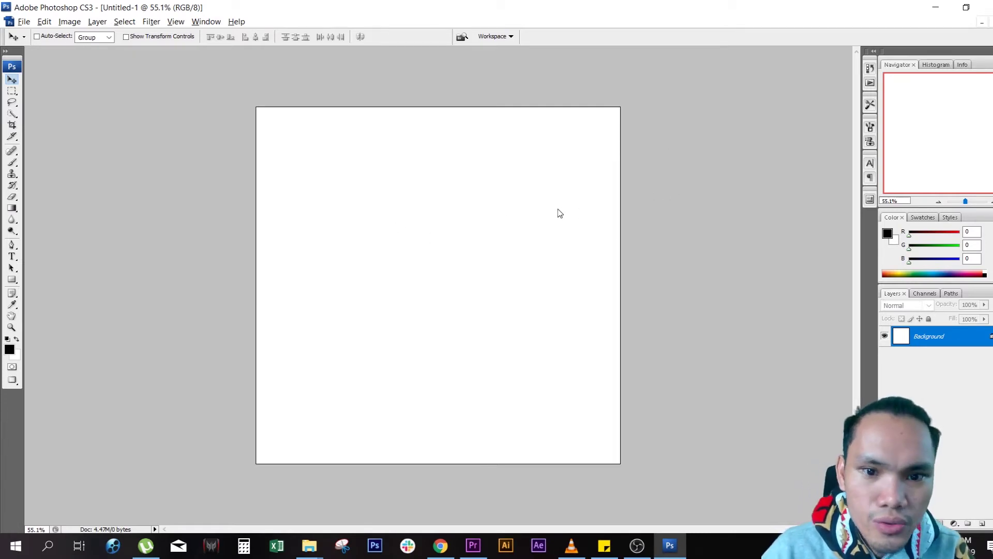
pyautogui.scroll(-1, 559, 213)
pyautogui.scroll(-2, 559, 213)
pyautogui.scroll(-1, 556, 210)
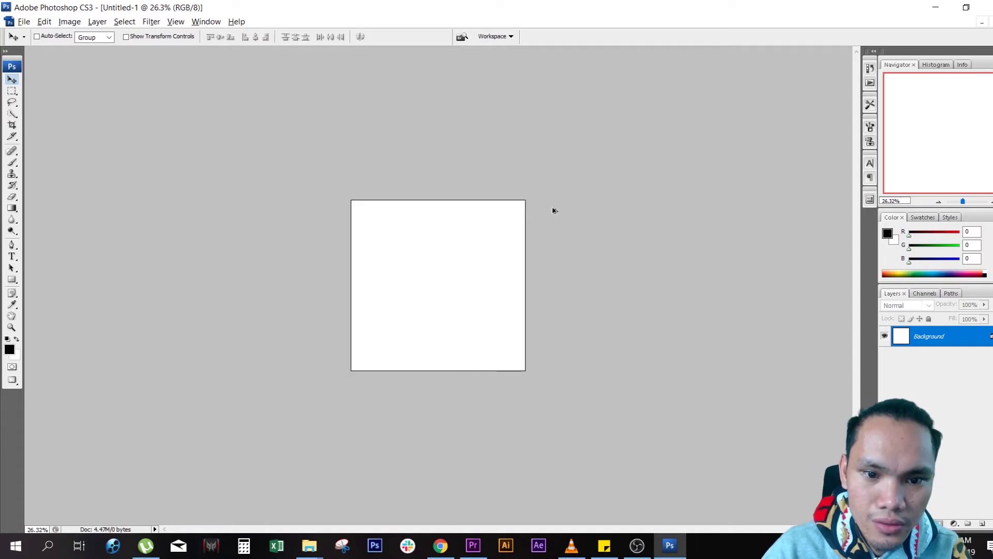
pyautogui.scroll(-2, 552, 205)
pyautogui.scroll(4, 548, 206)
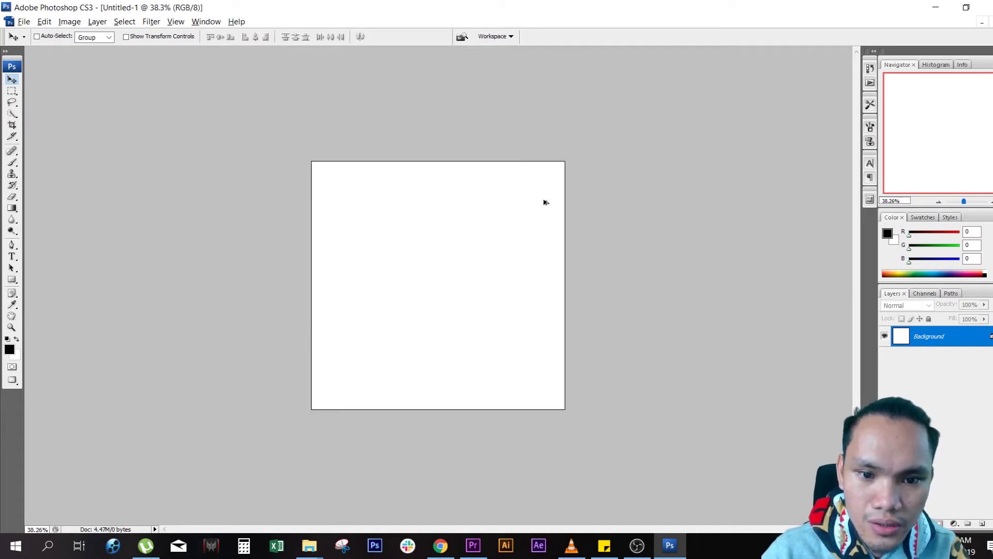
pyautogui.scroll(1, 545, 203)
pyautogui.scroll(-3, 544, 204)
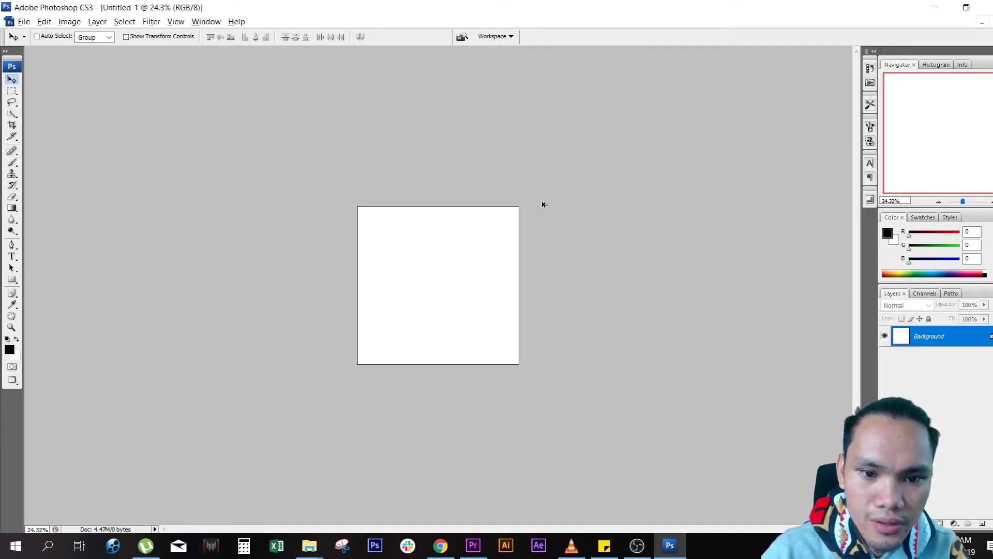
pyautogui.scroll(-2, 542, 204)
pyautogui.scroll(1, 542, 205)
pyautogui.scroll(-2, 541, 209)
pyautogui.scroll(3, 538, 209)
pyautogui.scroll(-1, 539, 209)
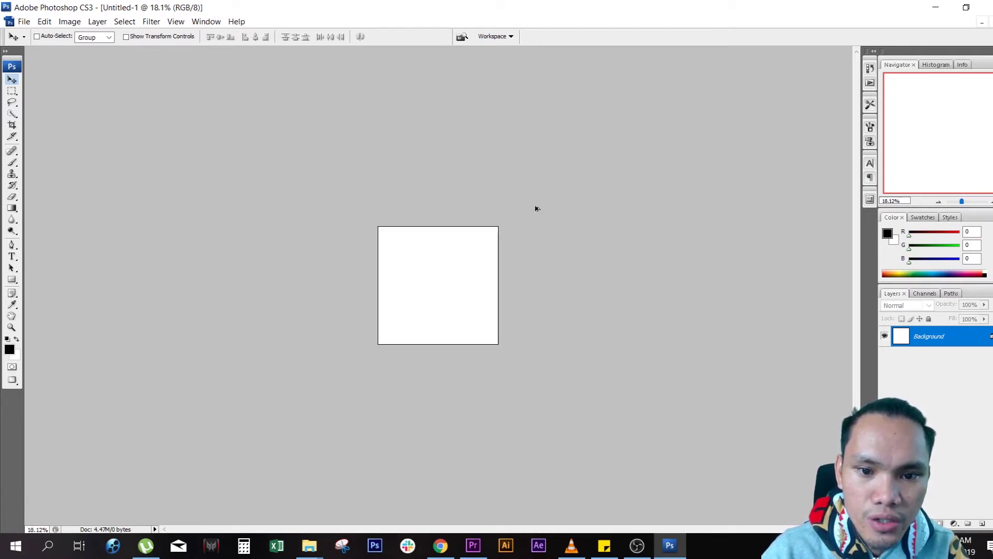
pyautogui.scroll(2, 537, 208)
pyautogui.scroll(1, 535, 208)
pyautogui.scroll(-2, 533, 205)
pyautogui.scroll(1, 532, 199)
pyautogui.scroll(2, 529, 195)
pyautogui.scroll(-1, 528, 195)
pyautogui.scroll(2, 528, 194)
pyautogui.scroll(-2, 527, 195)
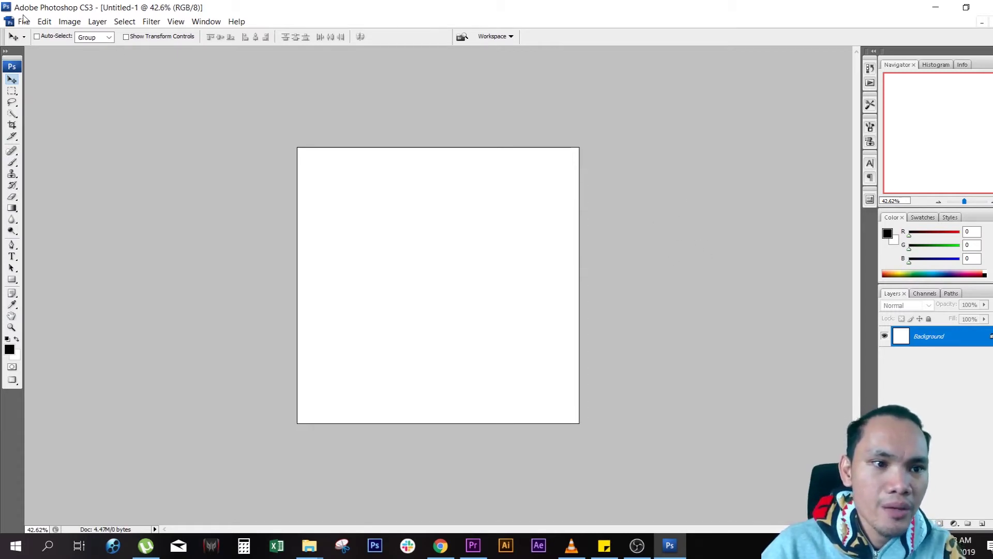
pyautogui.click(23, 21)
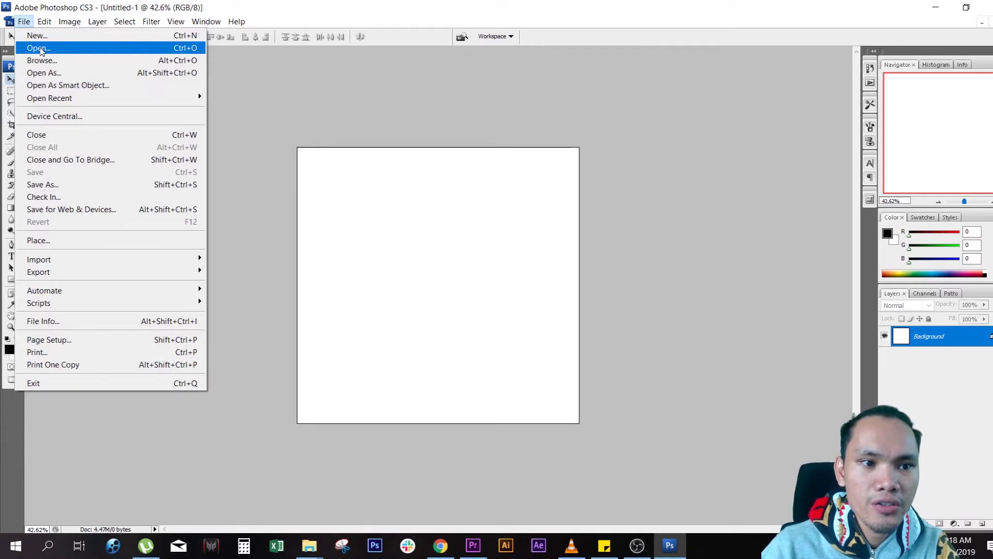
# - Open the businessman photo 536523-PJIQSD-874 from the Domz TV folder on drive D:
pyautogui.click(40, 50)
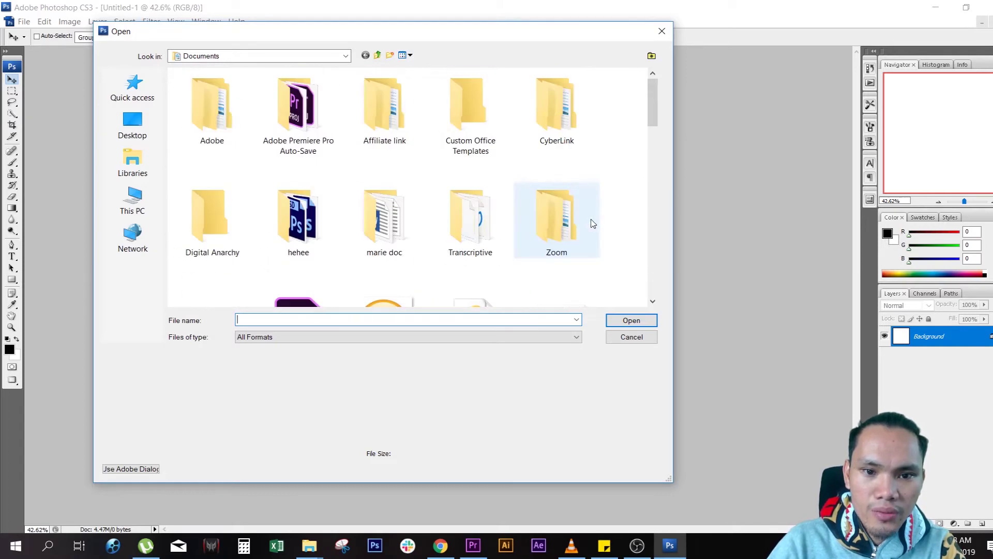
pyautogui.scroll(-3, 383, 196)
pyautogui.scroll(3, 384, 195)
pyautogui.click(132, 212)
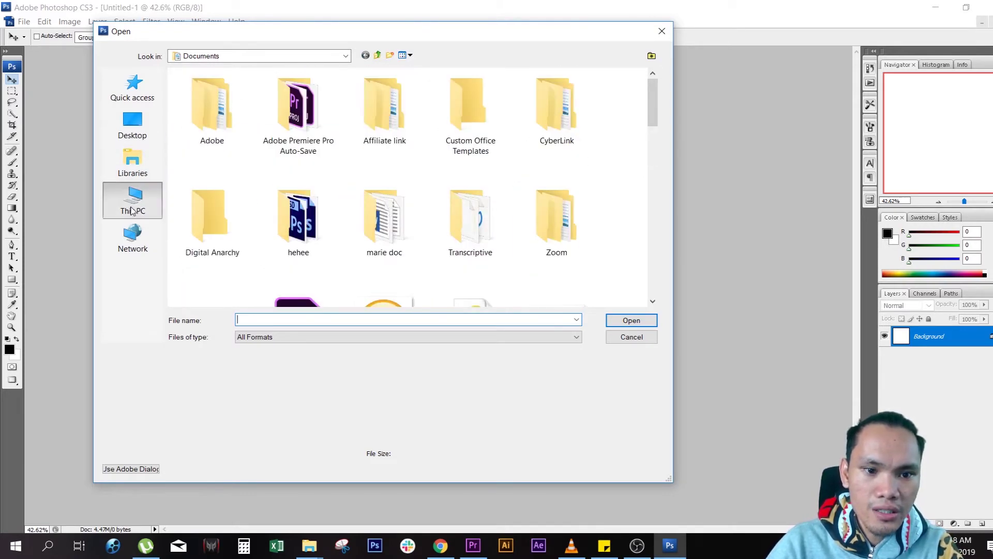
pyautogui.doubleClick(388, 217)
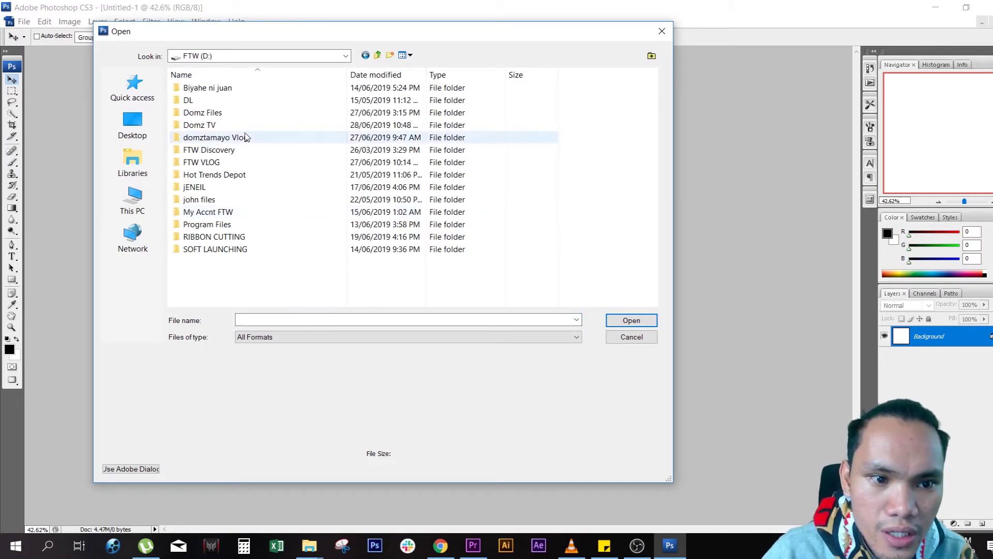
pyautogui.doubleClick(243, 112)
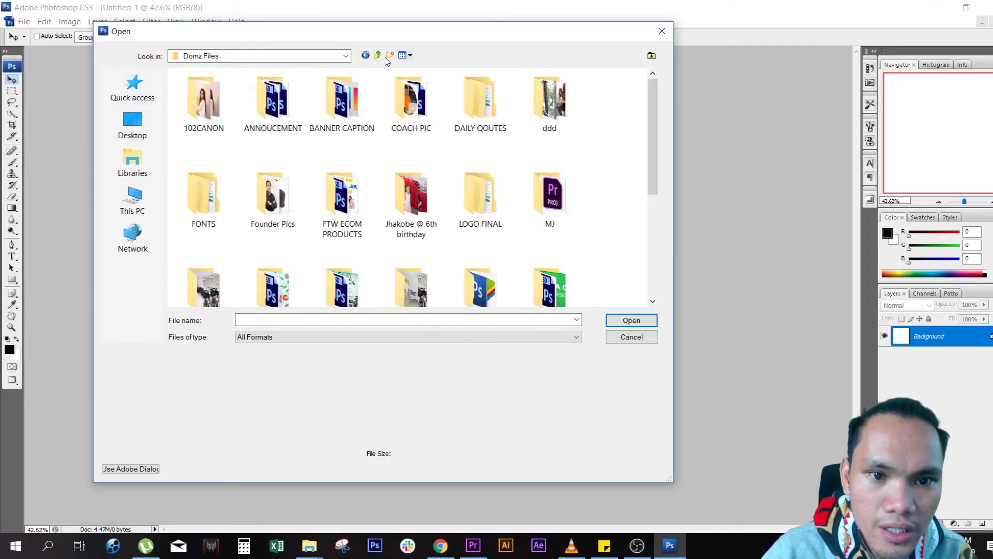
pyautogui.click(378, 55)
pyautogui.click(216, 127)
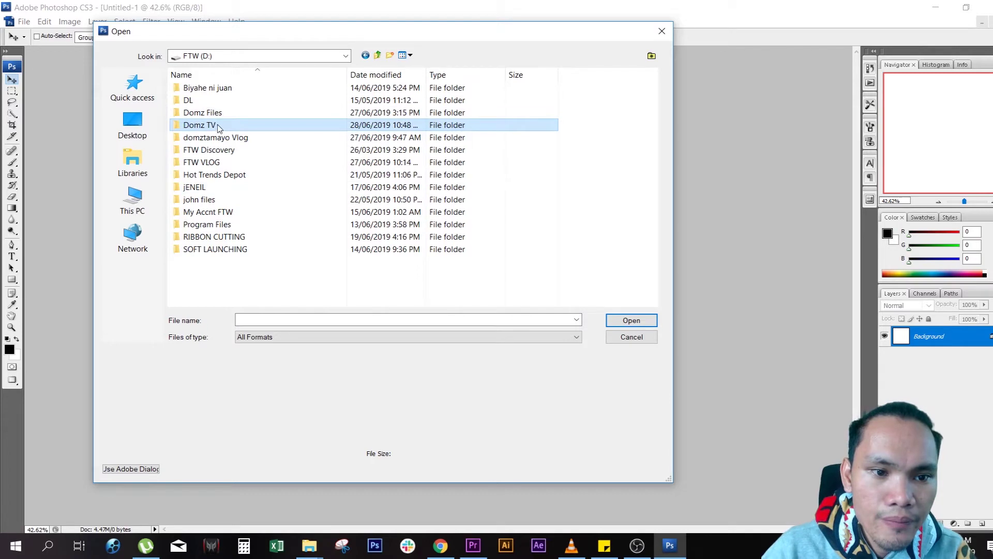
pyautogui.doubleClick(217, 126)
pyautogui.click(464, 124)
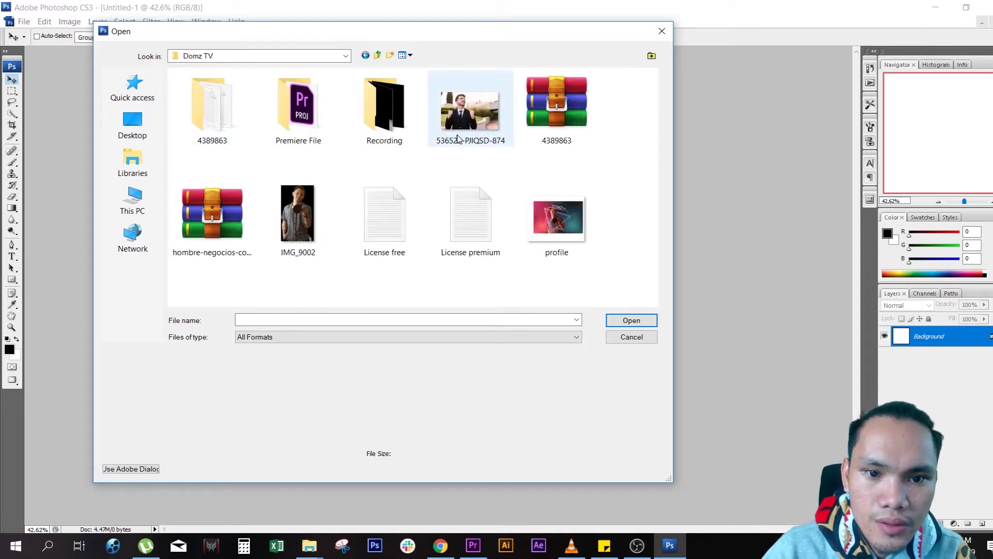
pyautogui.doubleClick(483, 125)
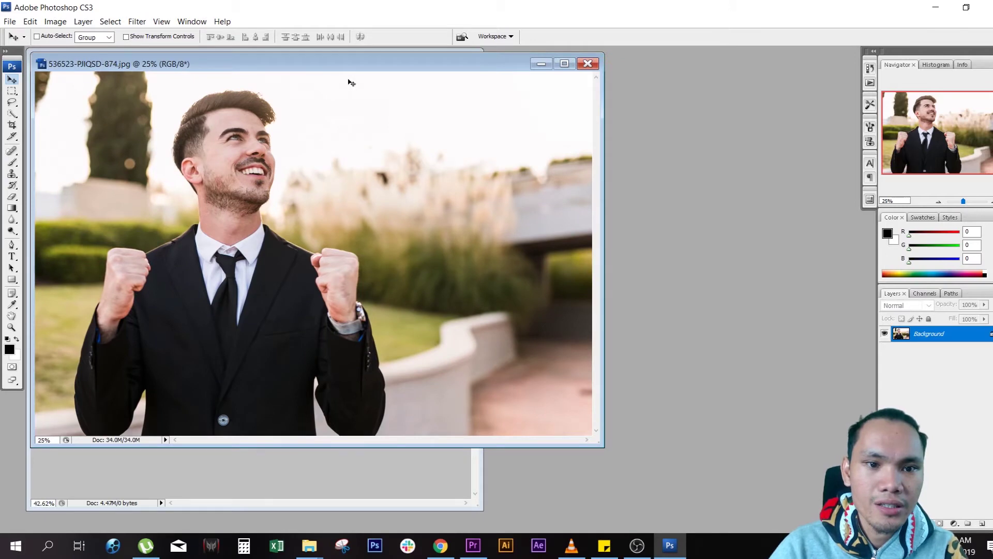
# - Drag the photo onto Untitled-1, minimize the photo window and maximize Untitled-1
pyautogui.moveTo(351, 65); pyautogui.dragTo(680, 104)
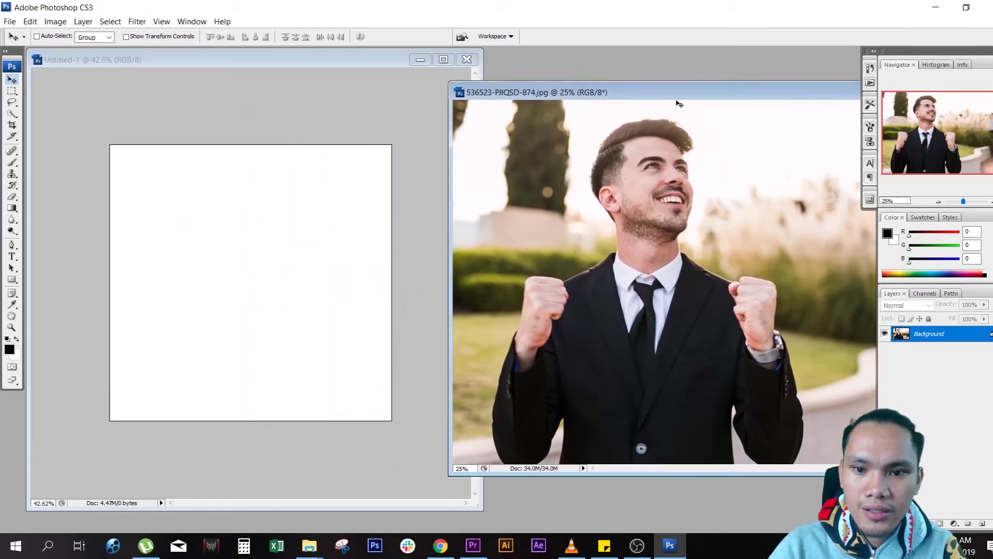
pyautogui.moveTo(554, 100)
pyautogui.mouseDown()
pyautogui.moveTo(602, 161)
pyautogui.moveTo(601, 128)
pyautogui.mouseUp()
pyautogui.moveTo(713, 220); pyautogui.dragTo(298, 202)
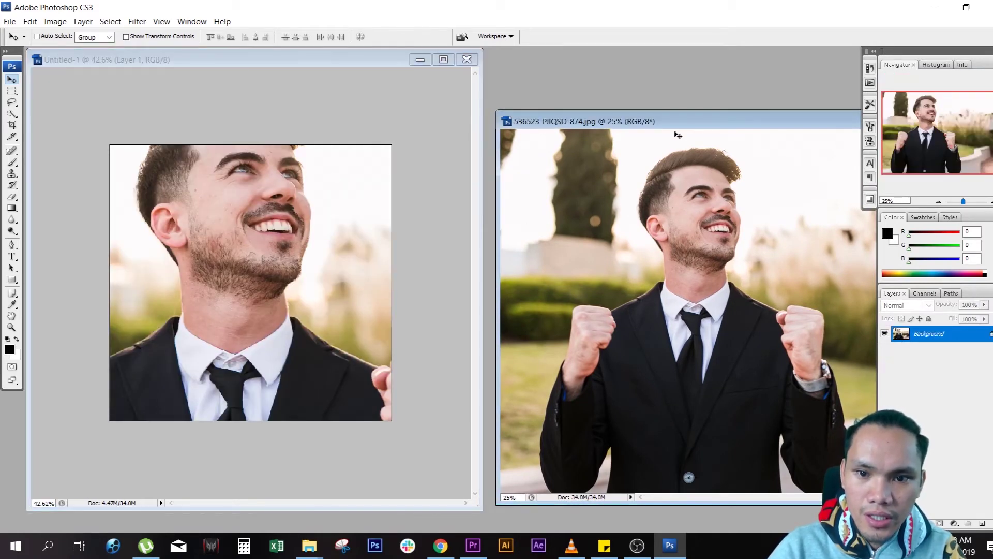
pyautogui.moveTo(587, 122); pyautogui.dragTo(144, 142)
pyautogui.click(569, 143)
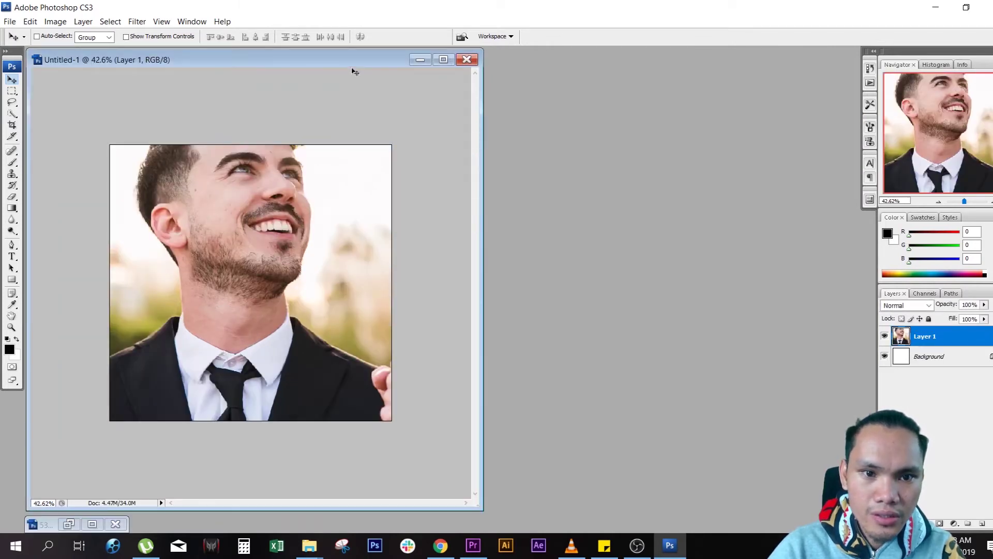
pyautogui.moveTo(303, 61); pyautogui.dragTo(513, 94)
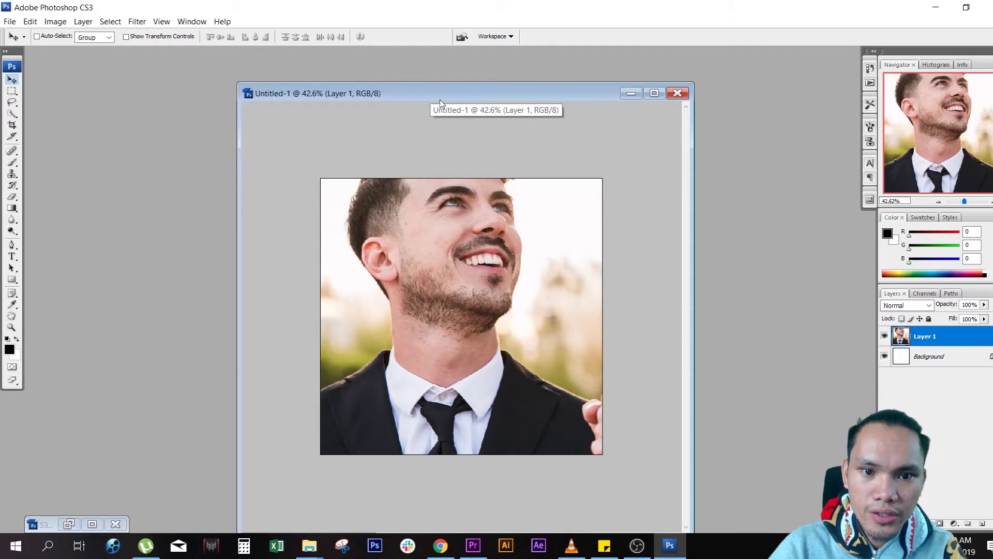
pyautogui.doubleClick(461, 92)
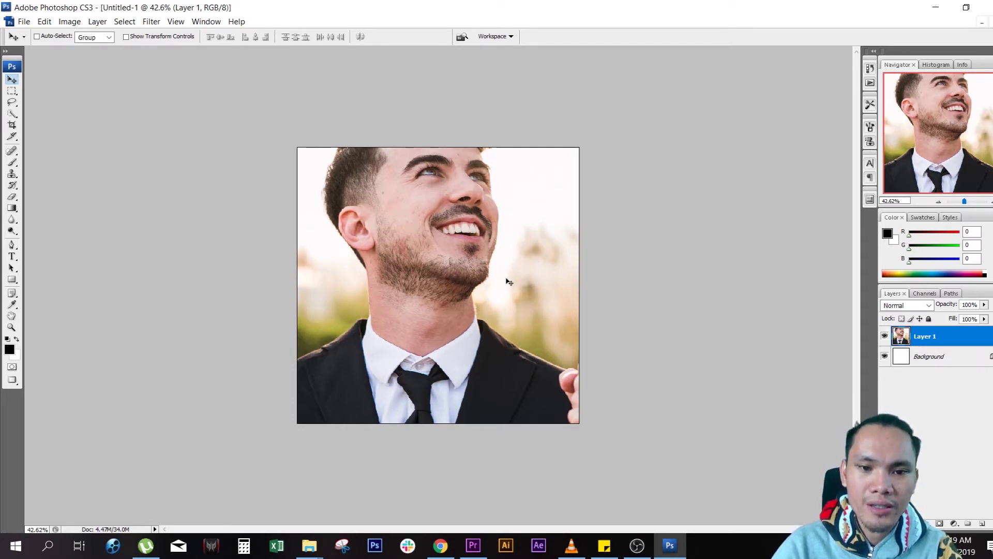
# - Drag the photo layer up and to the left inside the square canvas
pyautogui.moveTo(473, 328); pyautogui.dragTo(442, 307)
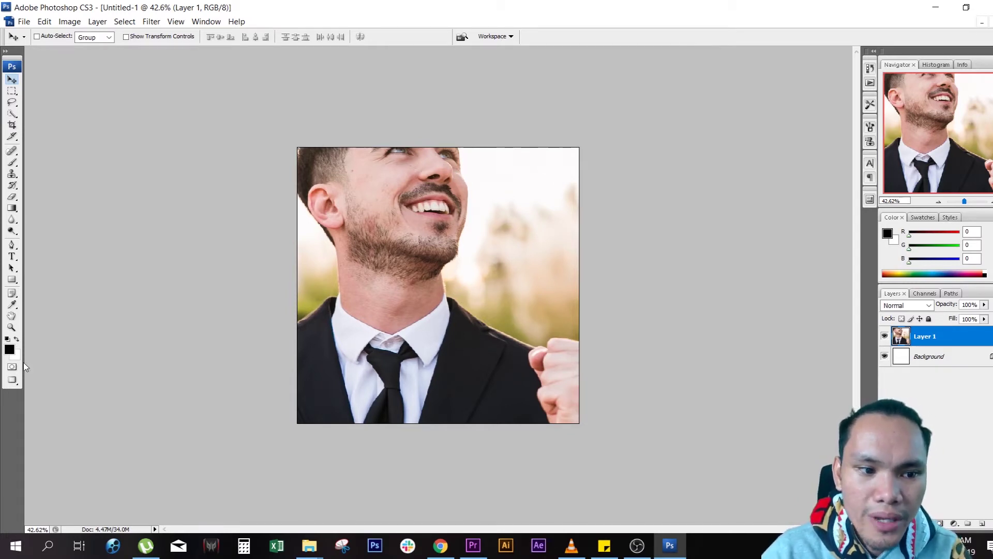
pyautogui.click(11, 328)
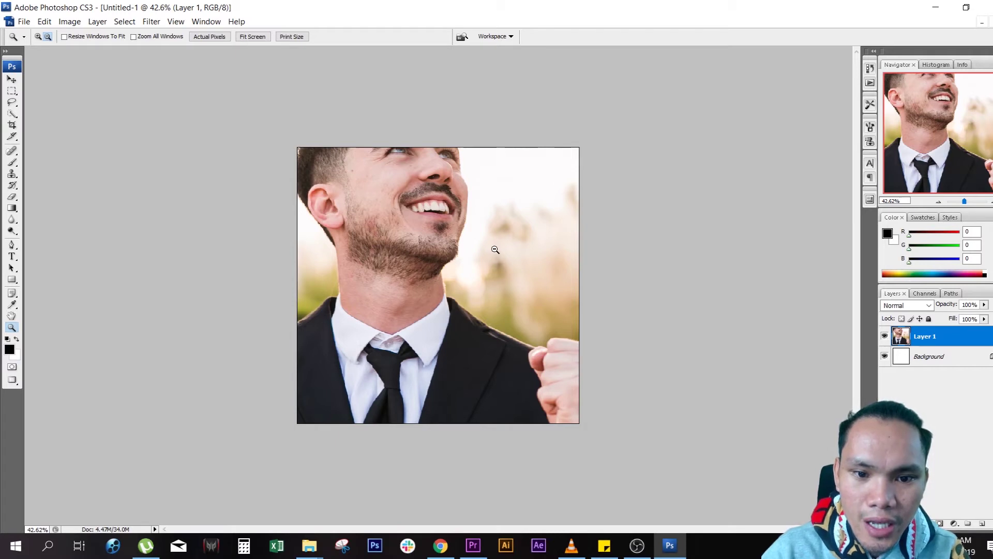
# - Zoom the view out two steps, then back in slightly closer, returning to the Move tool
pyautogui.hotkey('ctrl', '-')
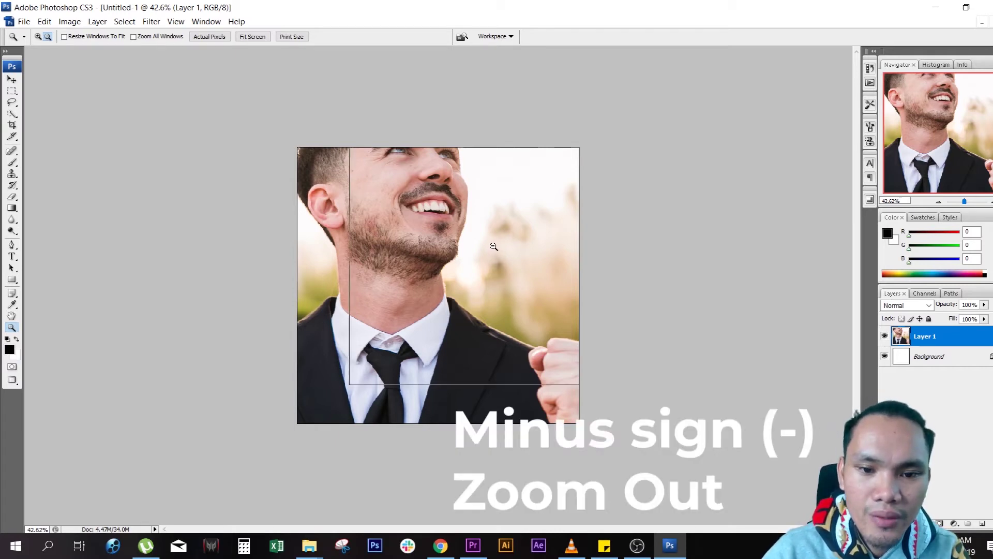
pyautogui.hotkey('ctrl', '-')
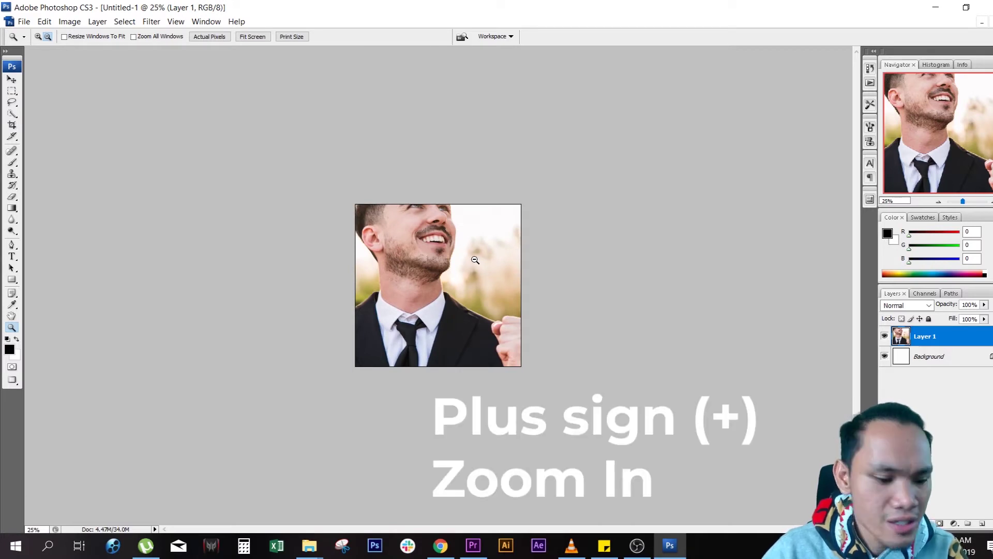
pyautogui.press('alt')
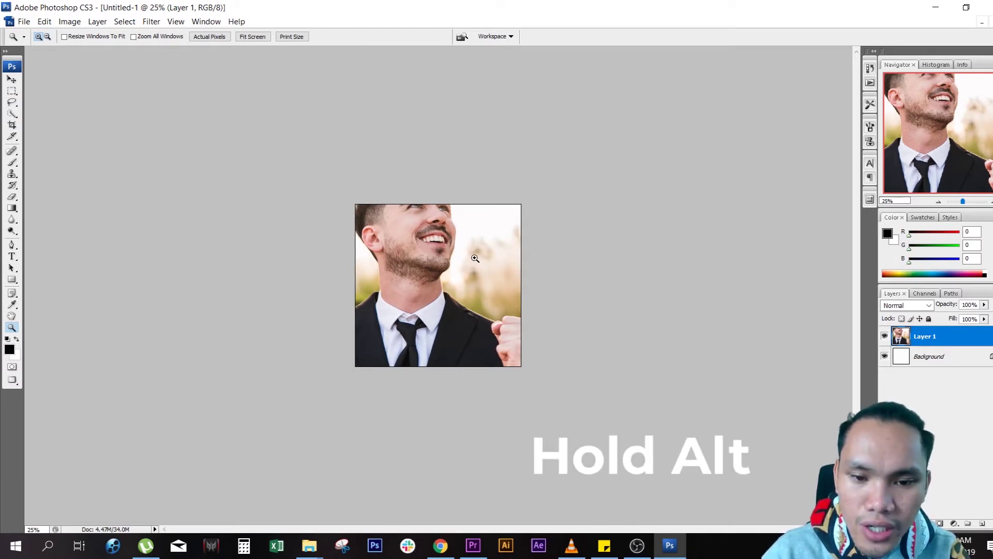
pyautogui.scroll(1, 475, 257)
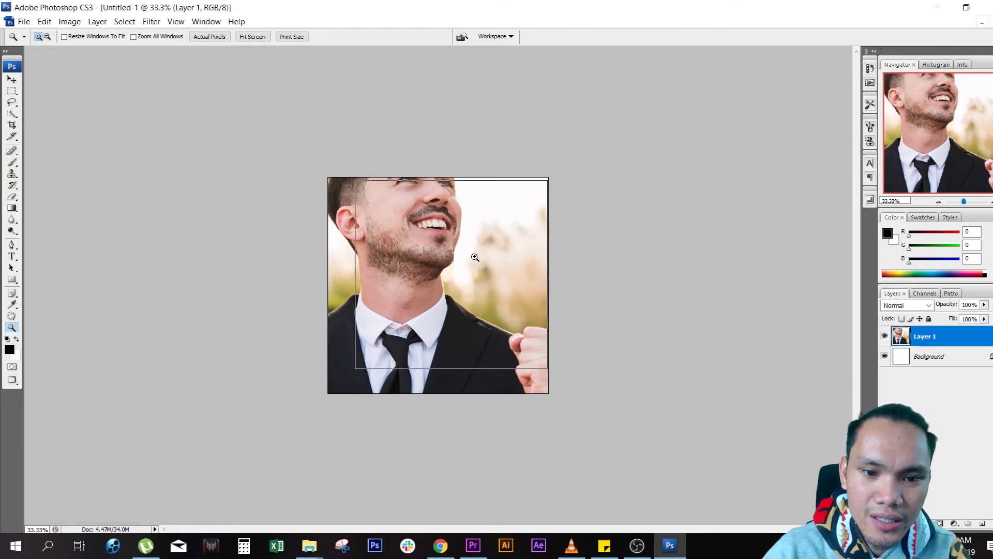
pyautogui.scroll(1, 475, 257)
pyautogui.scroll(1, 475, 257)
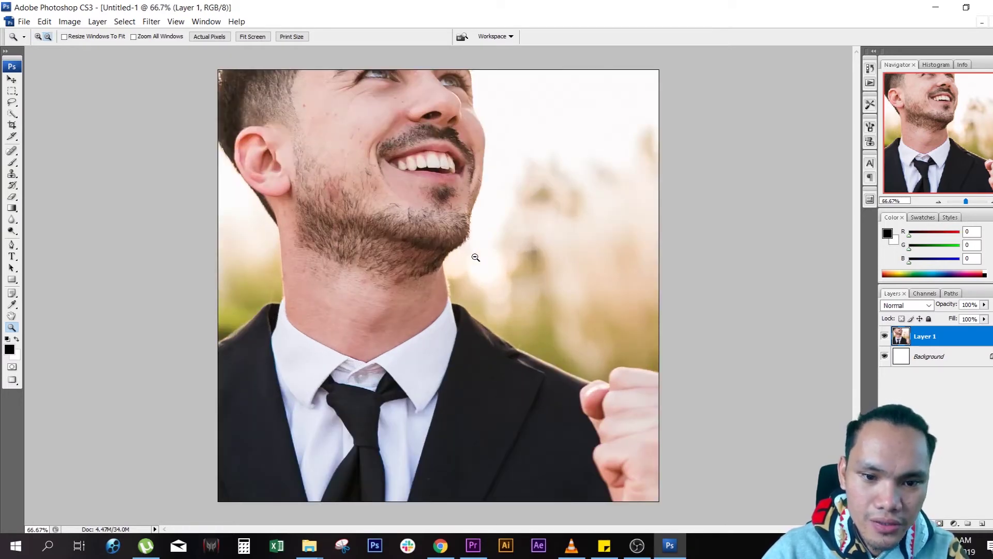
pyautogui.scroll(-1, 474, 257)
pyautogui.click(12, 81)
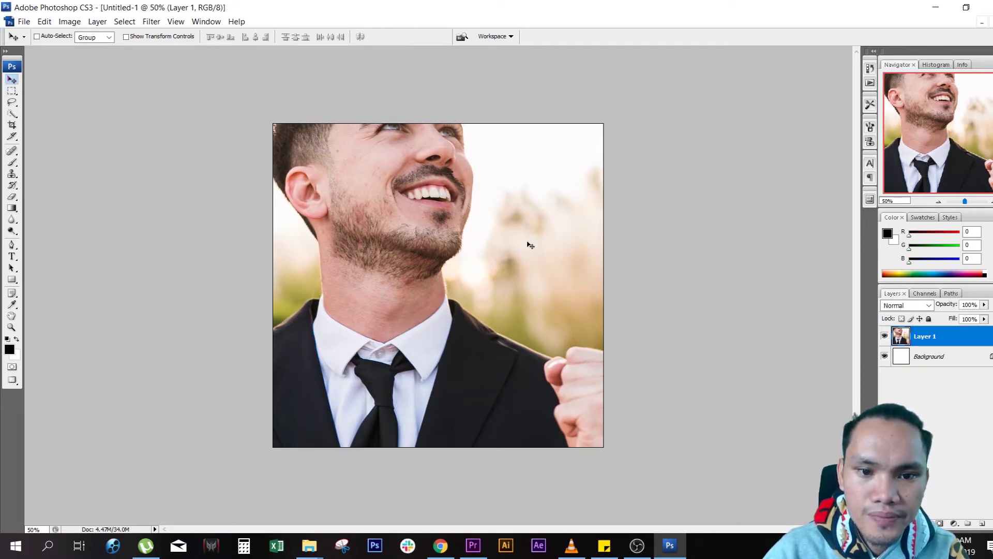
# - Move the photo down and show transform handles around Layer 1
pyautogui.moveTo(479, 261); pyautogui.dragTo(477, 313)
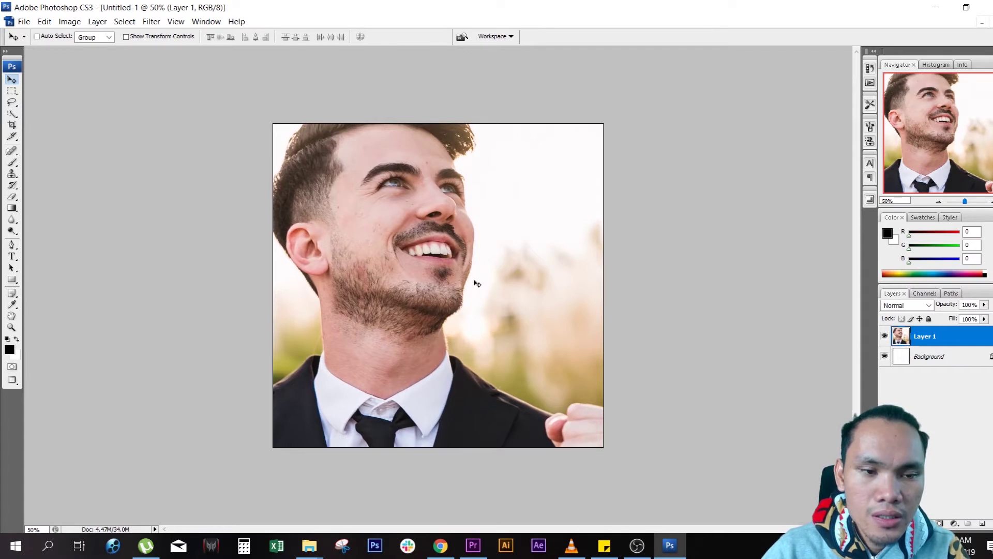
pyautogui.scroll(-2, 472, 279)
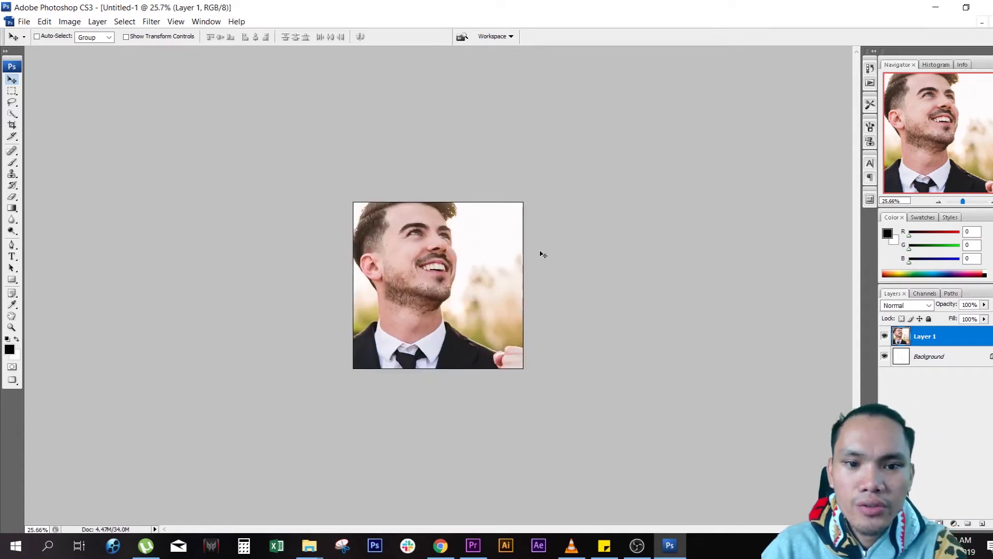
pyautogui.click(132, 38)
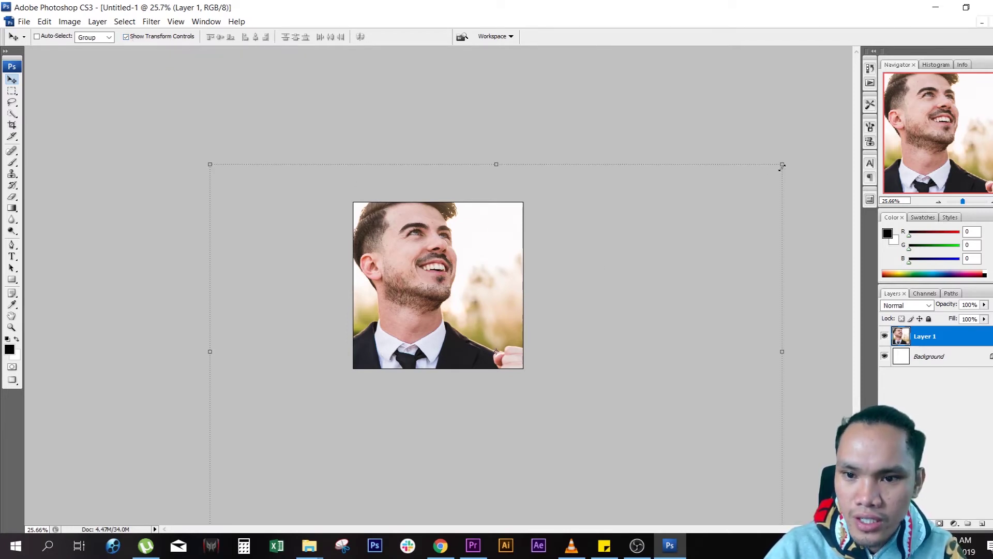
pyautogui.scroll(-1, 388, 358)
pyautogui.scroll(-1, 413, 361)
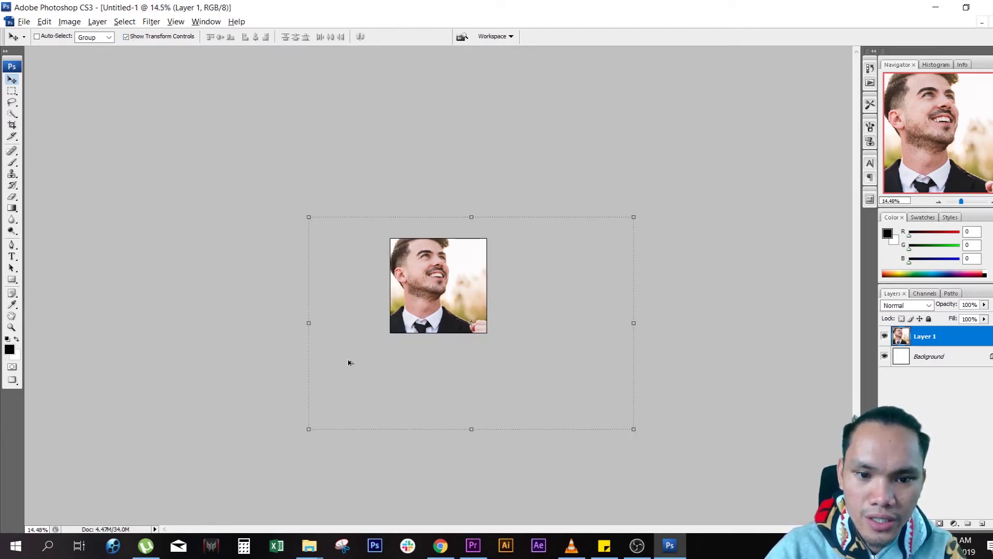
pyautogui.scroll(1, 369, 367)
pyautogui.scroll(1, 517, 416)
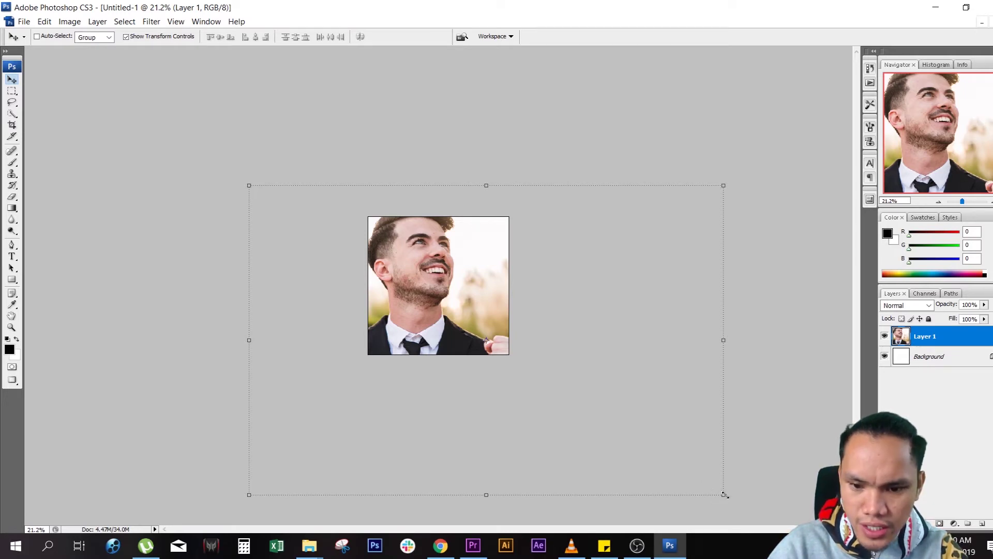
# - Scale the photo to about 45%, shift it right so the whole man shows, and commit
pyautogui.moveTo(725, 495); pyautogui.dragTo(466, 327)
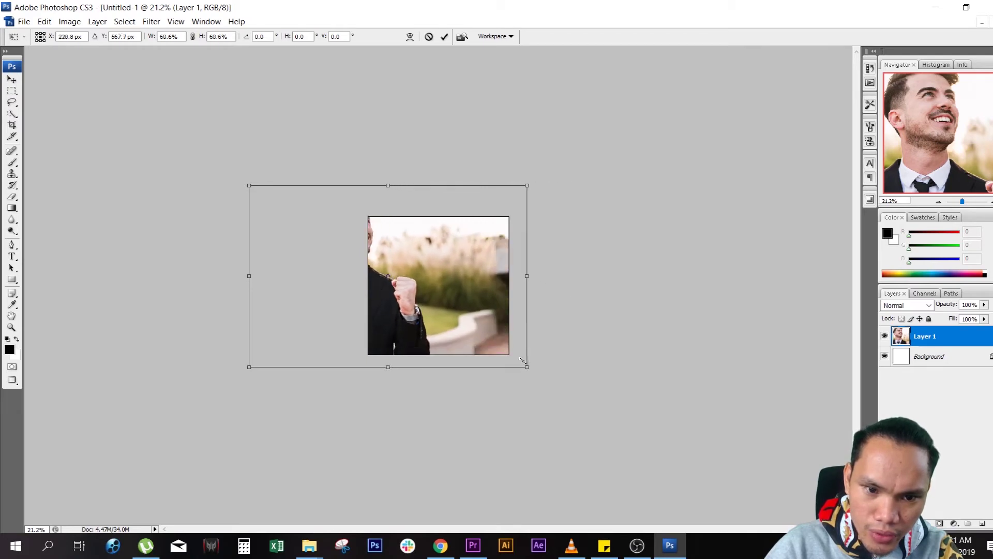
pyautogui.moveTo(245, 183); pyautogui.dragTo(296, 216)
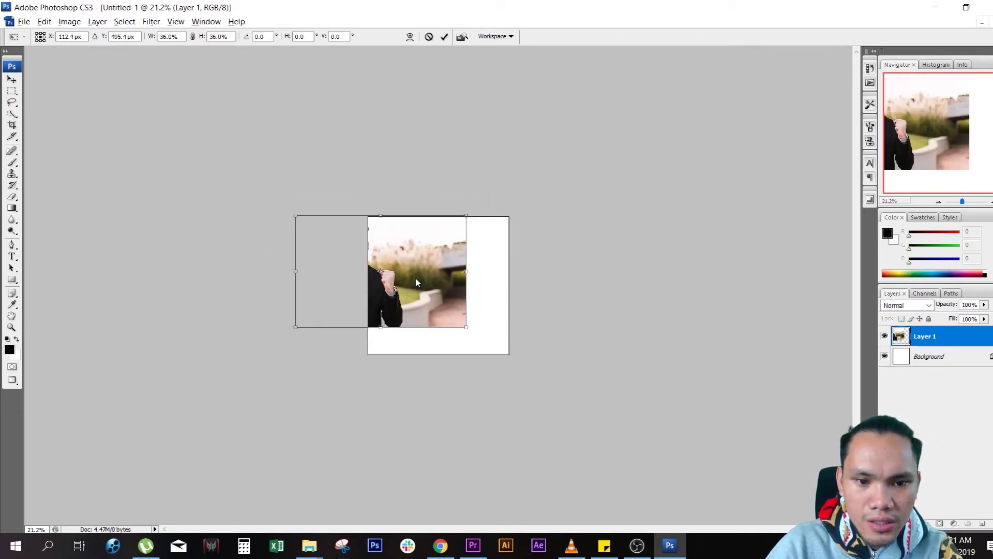
pyautogui.scroll(1, 416, 282)
pyautogui.scroll(1, 416, 282)
pyautogui.moveTo(391, 294); pyautogui.dragTo(466, 296)
pyautogui.moveTo(559, 355); pyautogui.dragTo(622, 414)
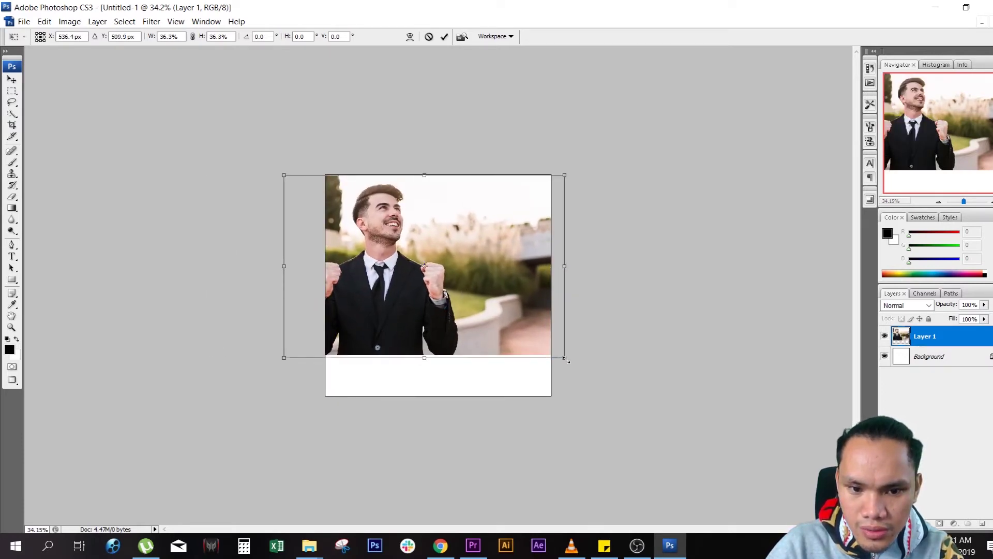
pyautogui.moveTo(525, 372); pyautogui.dragTo(529, 375)
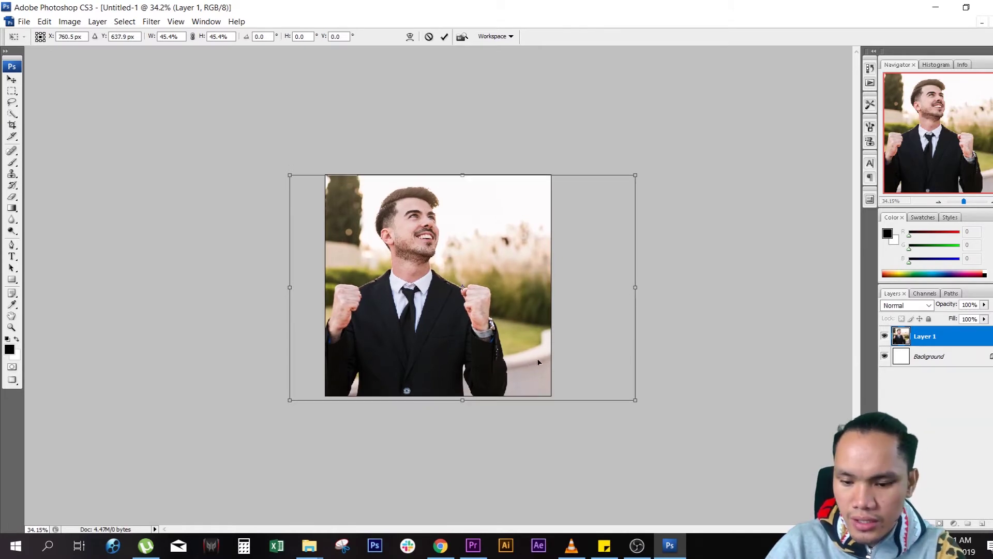
pyautogui.press('Return')
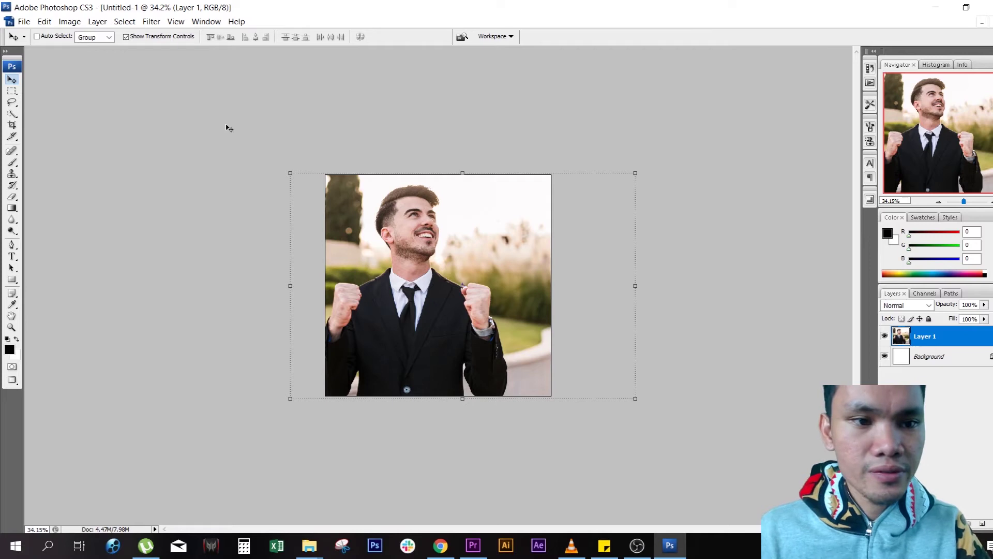
# - Hide the transform controls and start a Horizontal Type text block right of the man's head
pyautogui.click(126, 36)
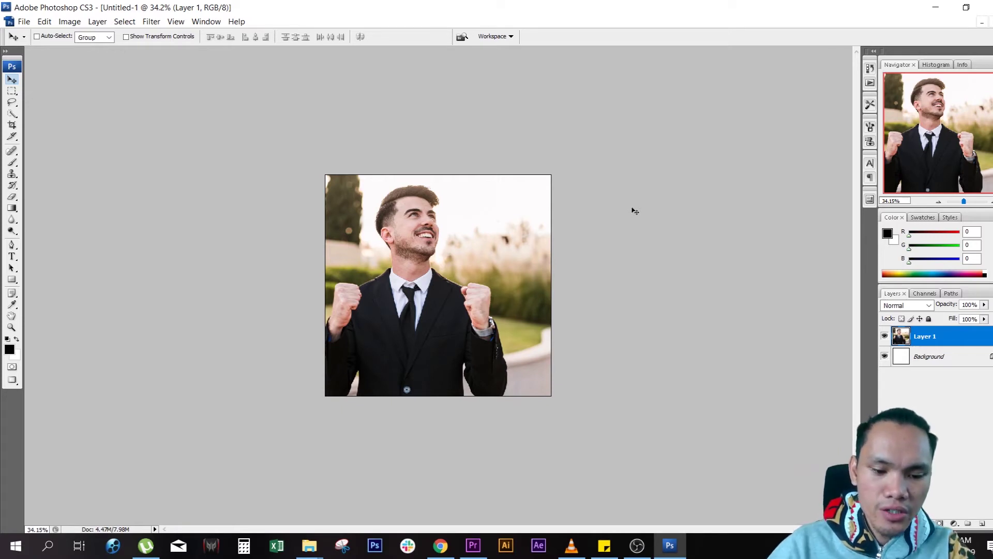
pyautogui.press('t')
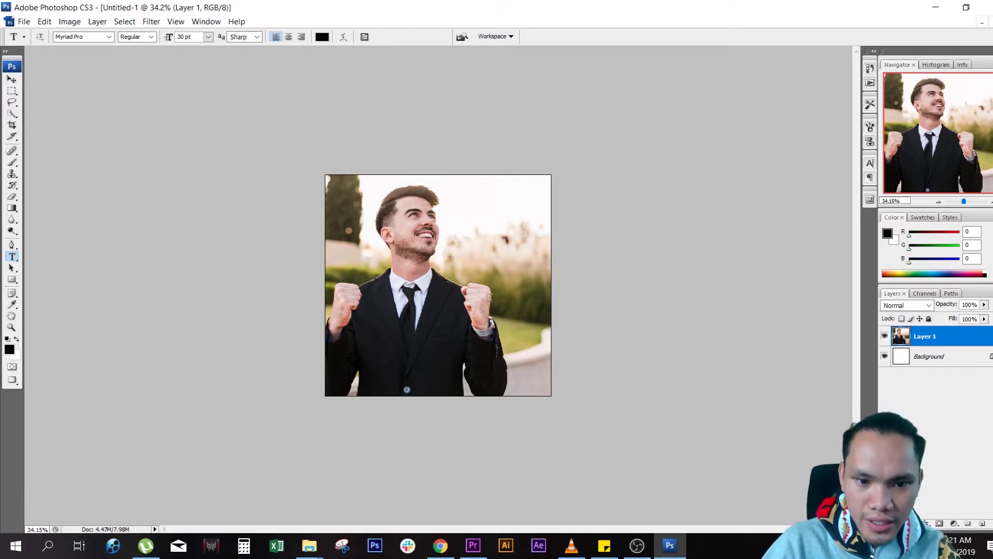
pyautogui.scroll(2, 458, 255)
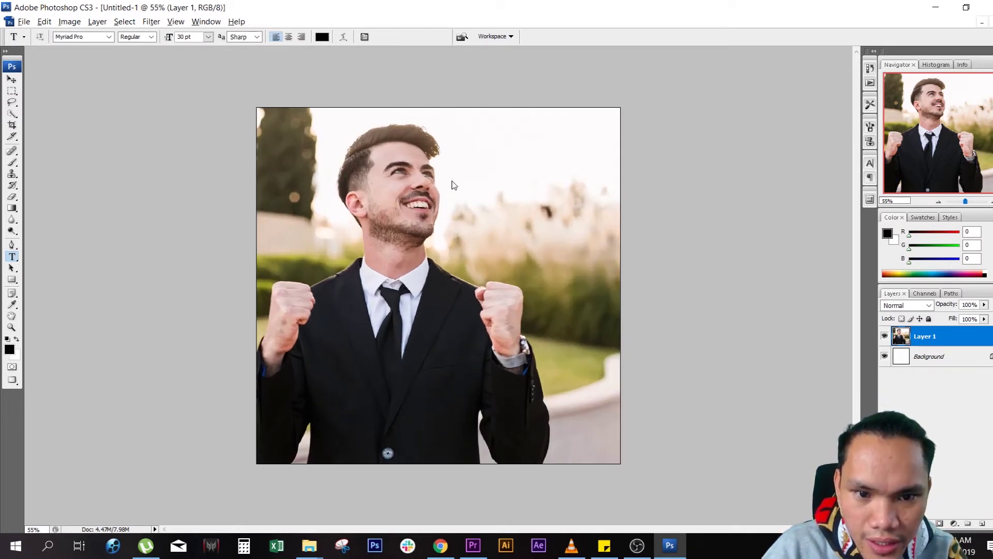
pyautogui.hotkey('alt', 't')
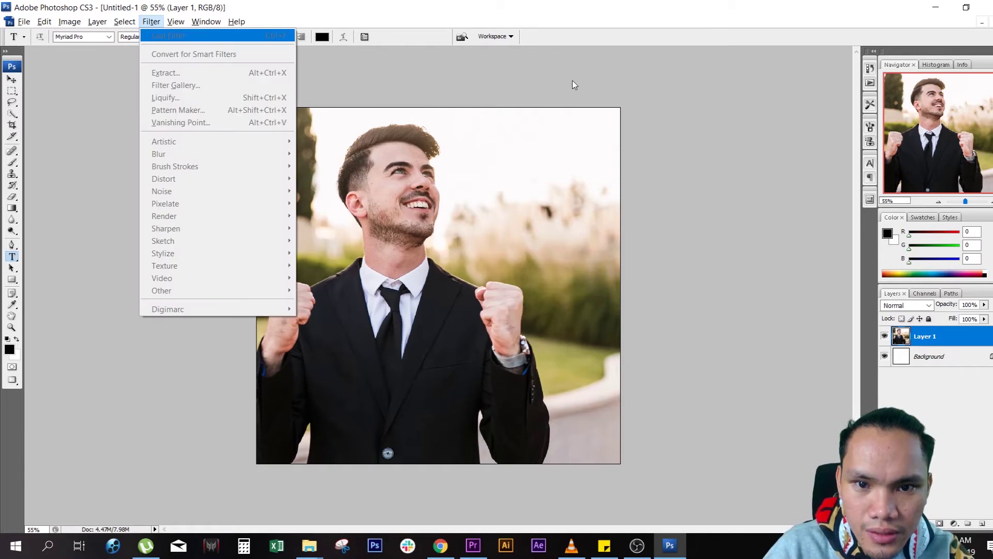
pyautogui.press('Escape')
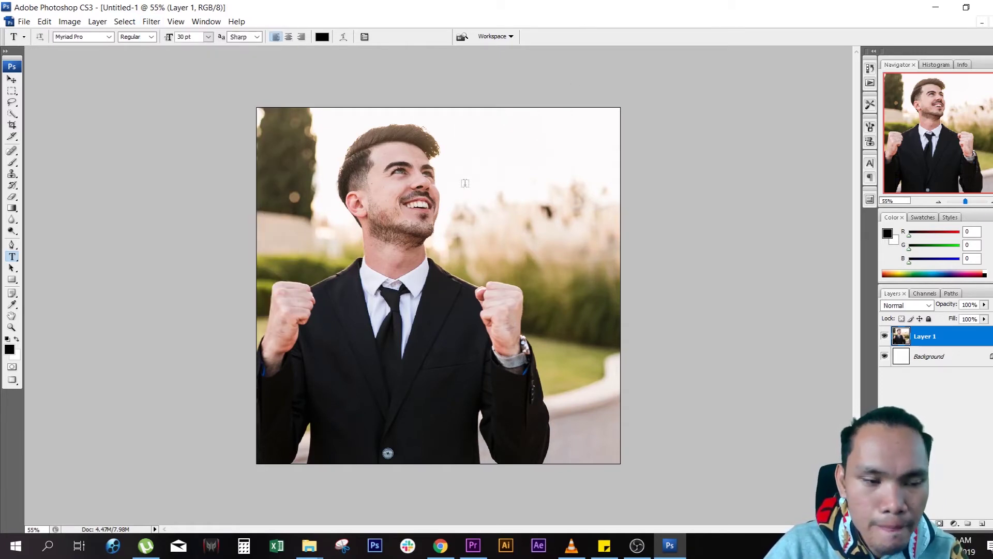
pyautogui.click(11, 269)
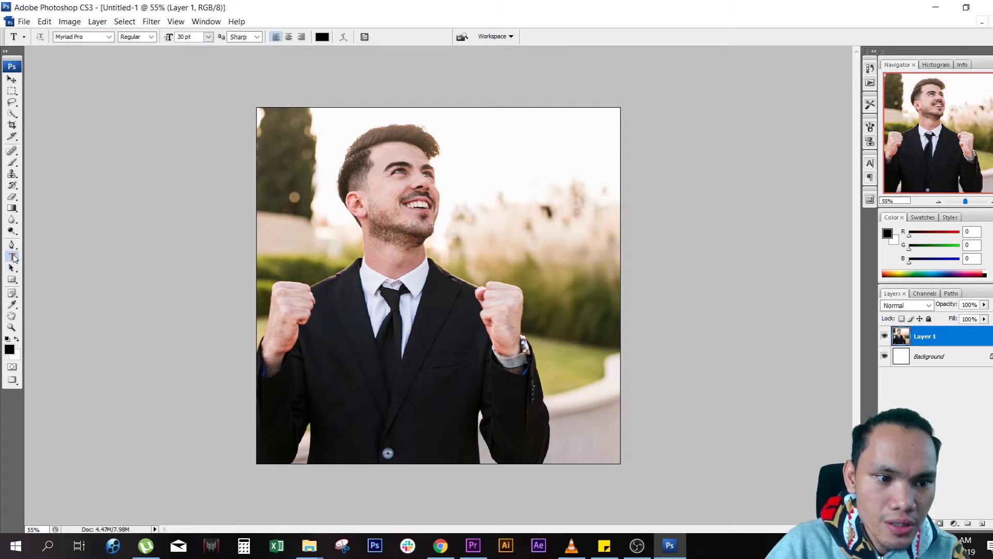
pyautogui.rightClick(14, 258)
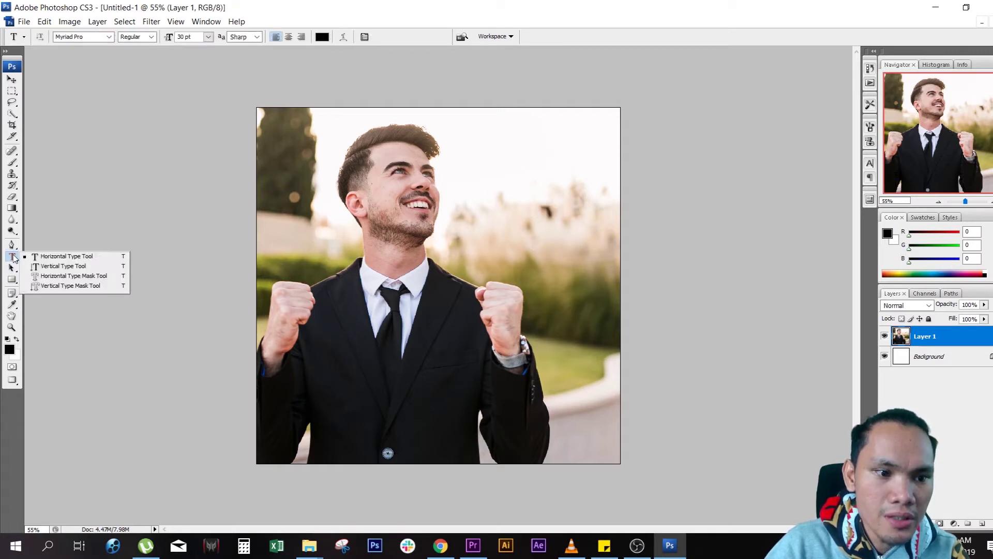
pyautogui.click(83, 257)
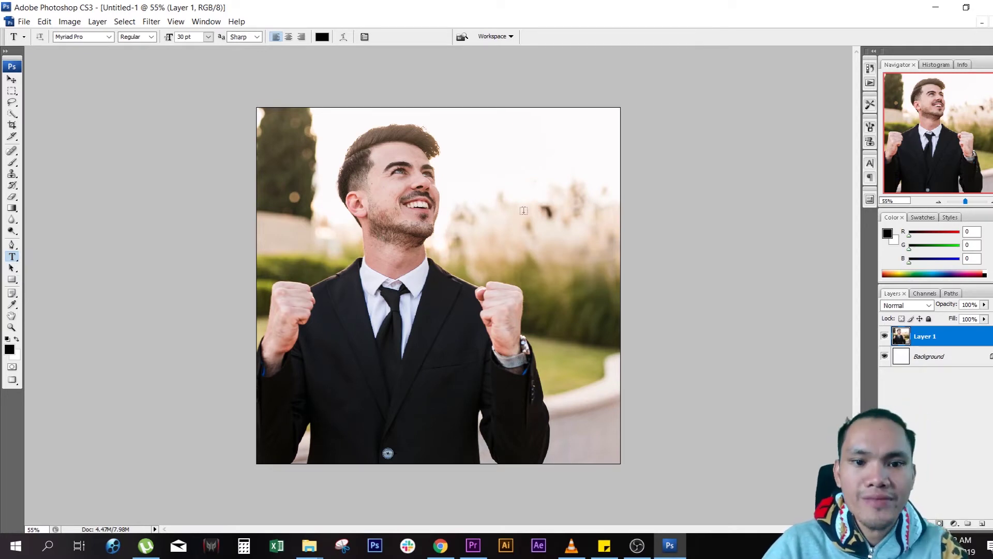
pyautogui.click(455, 166)
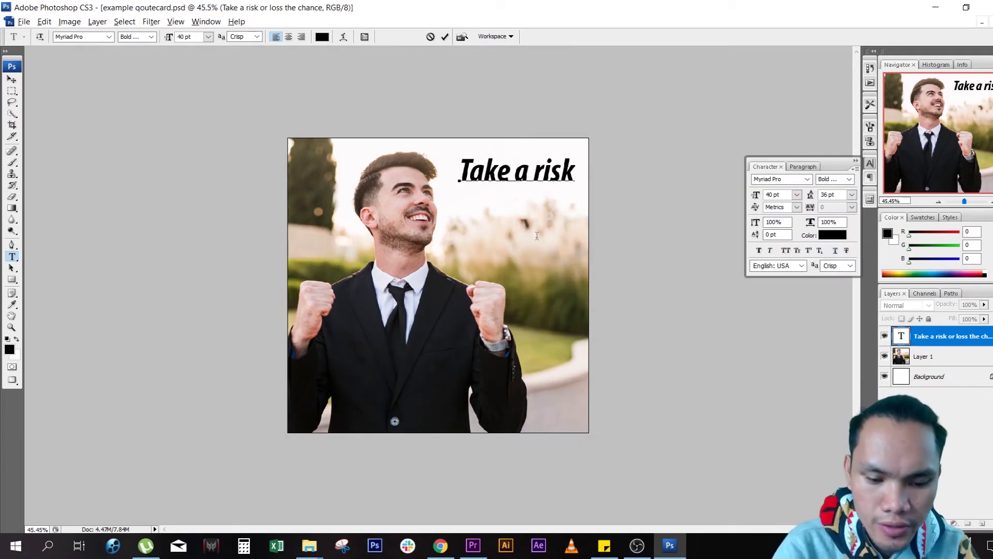
# - Add the quote lines 'or loss the' and 'chance' and commit the text
pyautogui.press('Return')
pyautogui.write('or loss')
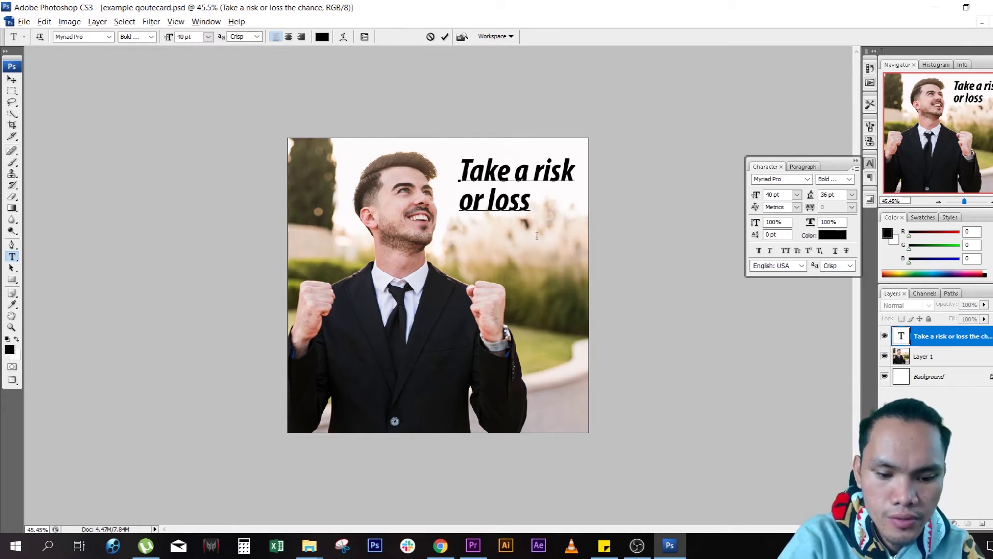
pyautogui.write(' the')
pyautogui.press('Return')
pyautogui.write('cha')
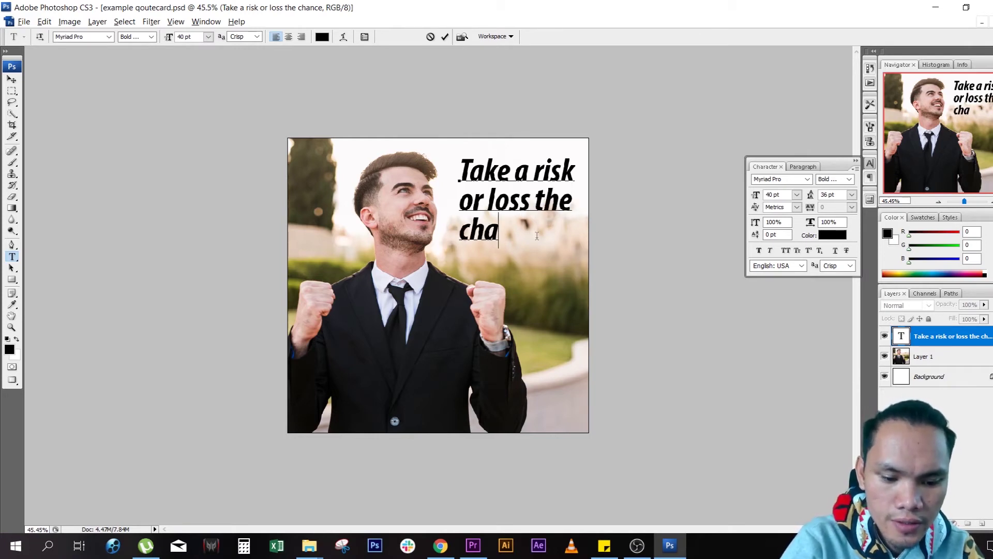
pyautogui.write('nce')
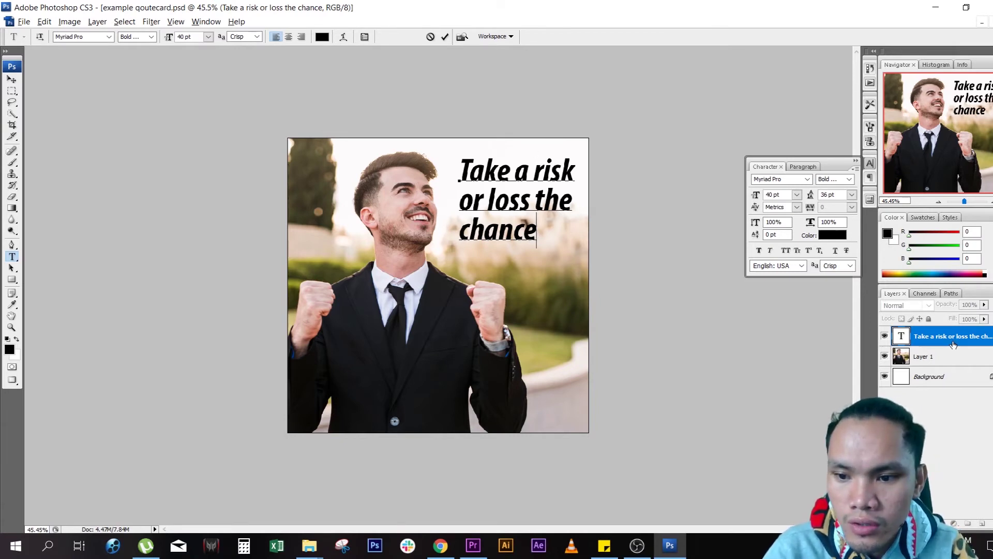
pyautogui.click(973, 344)
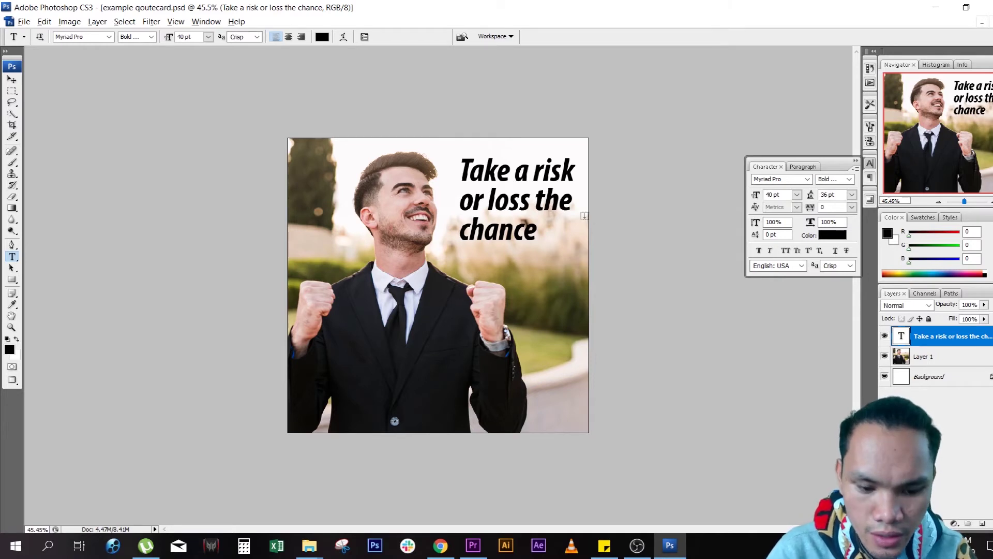
# - Nudge the quote slightly down with the Move tool, then place the caret back in the text
pyautogui.press('v')
pyautogui.moveTo(554, 198); pyautogui.dragTo(553, 203)
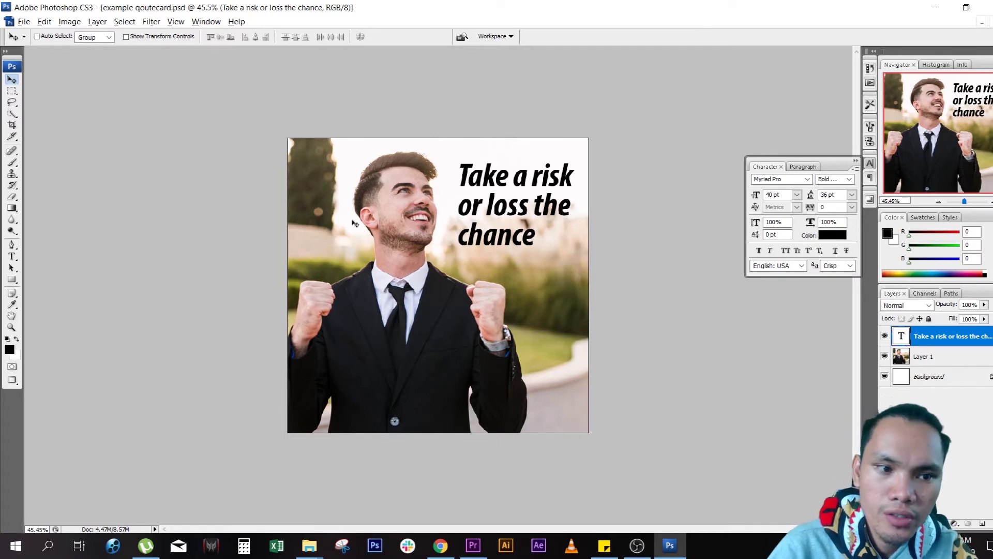
pyautogui.click(16, 258)
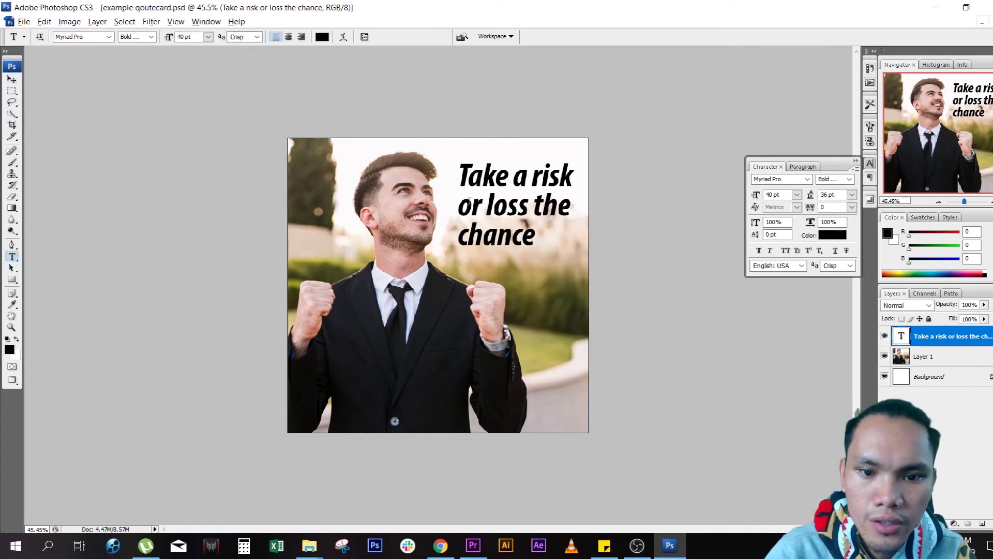
pyautogui.click(17, 82)
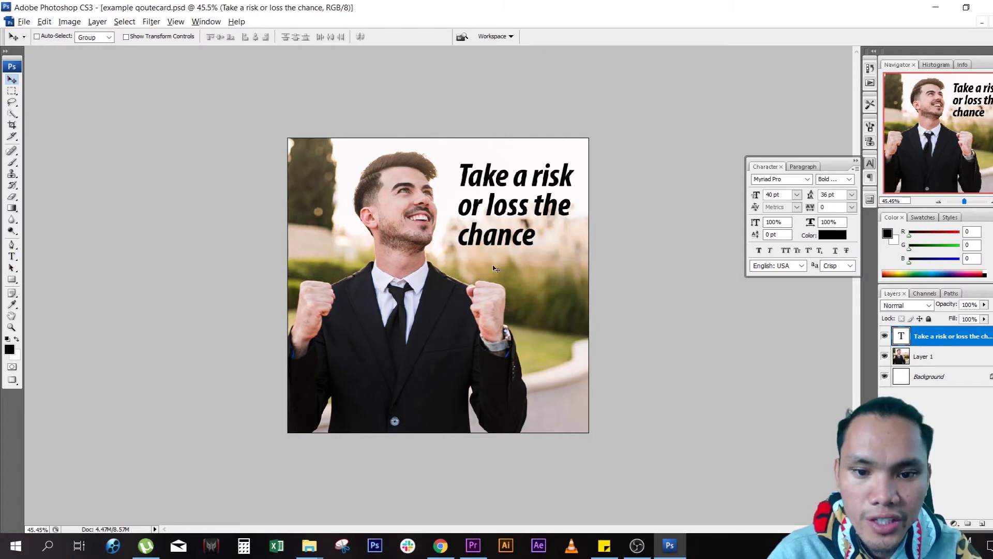
pyautogui.press('t')
pyautogui.click(515, 219)
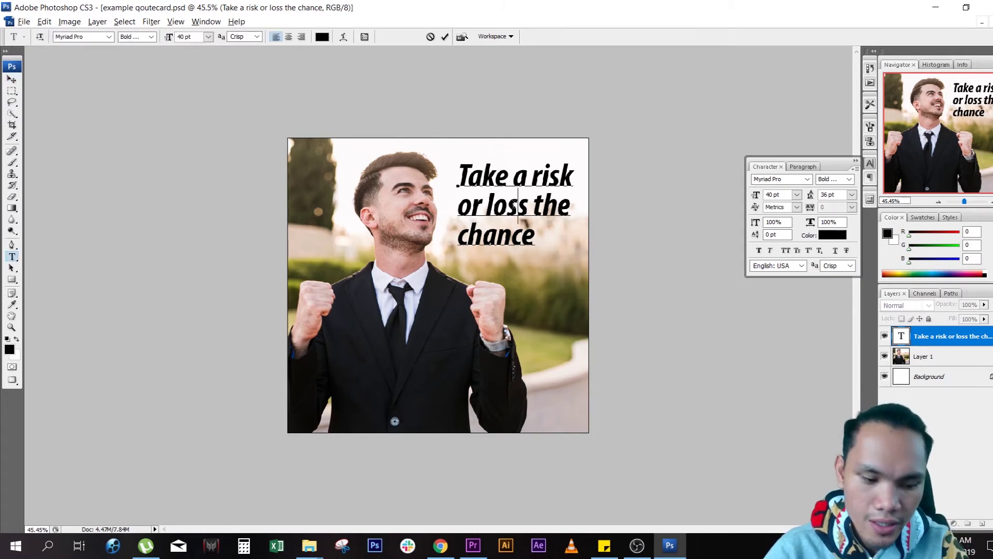
# - Colour all of the quote text pure red (#ff0000), after trying dark red and blue
pyautogui.hotkey('ctrl', 'a')
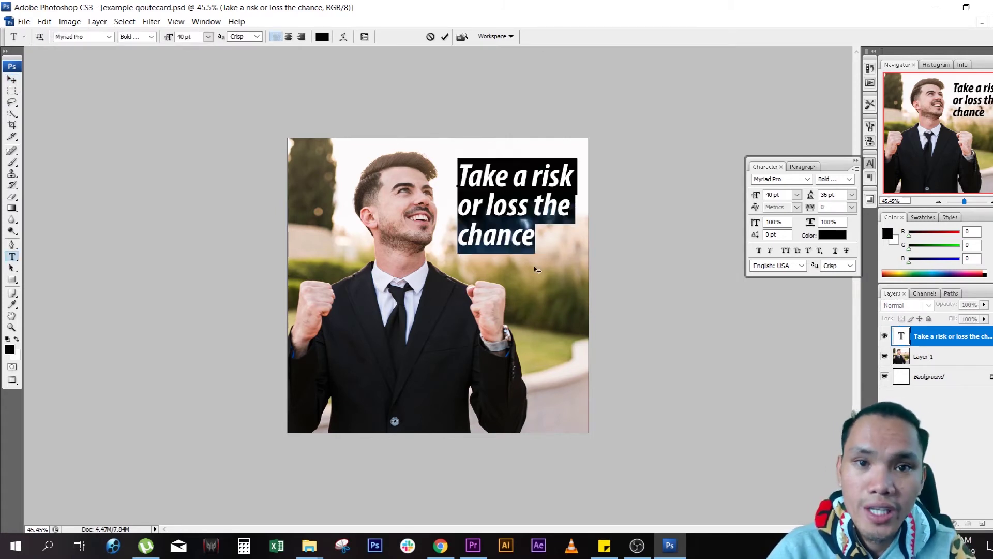
pyautogui.click(324, 40)
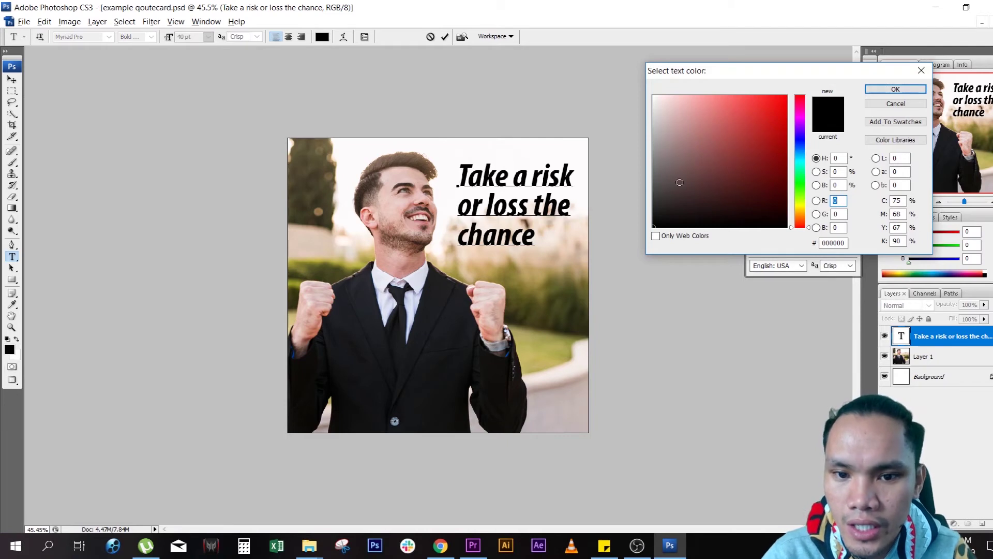
pyautogui.moveTo(719, 171); pyautogui.dragTo(771, 128)
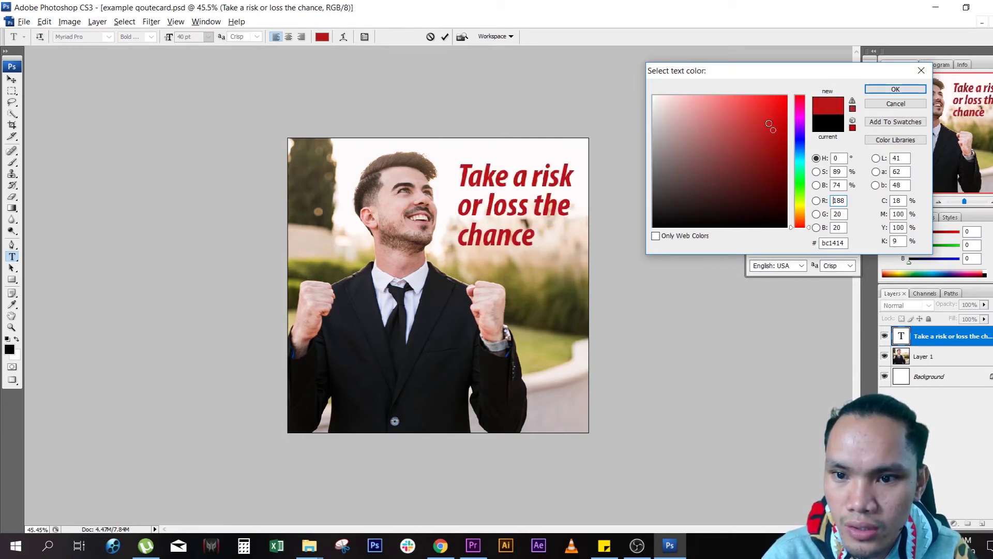
pyautogui.moveTo(800, 98)
pyautogui.mouseDown()
pyautogui.moveTo(810, 198)
pyautogui.moveTo(817, 110)
pyautogui.moveTo(821, 212)
pyautogui.moveTo(824, 108)
pyautogui.moveTo(827, 195)
pyautogui.moveTo(742, 137)
pyautogui.mouseUp()
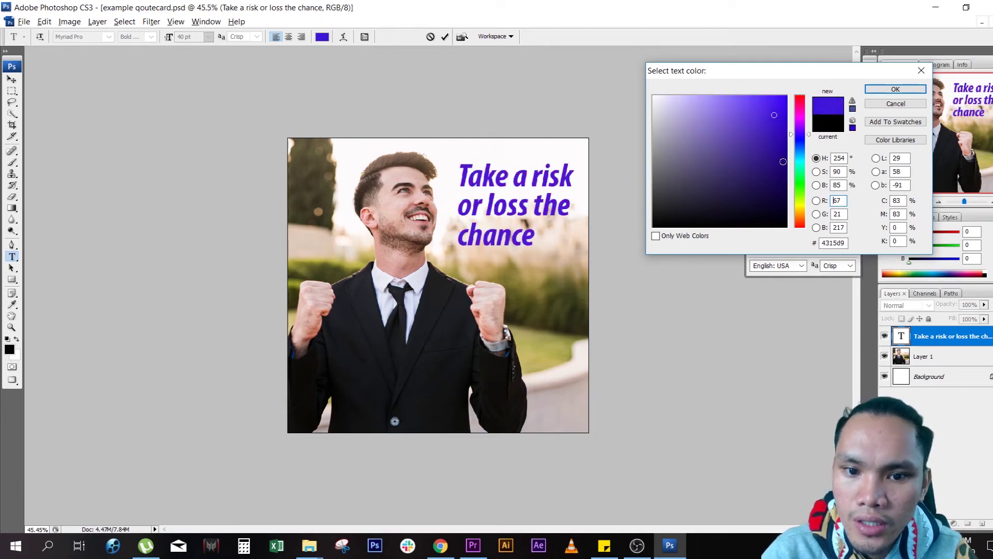
pyautogui.moveTo(811, 136); pyautogui.dragTo(809, 96)
pyautogui.click(787, 96)
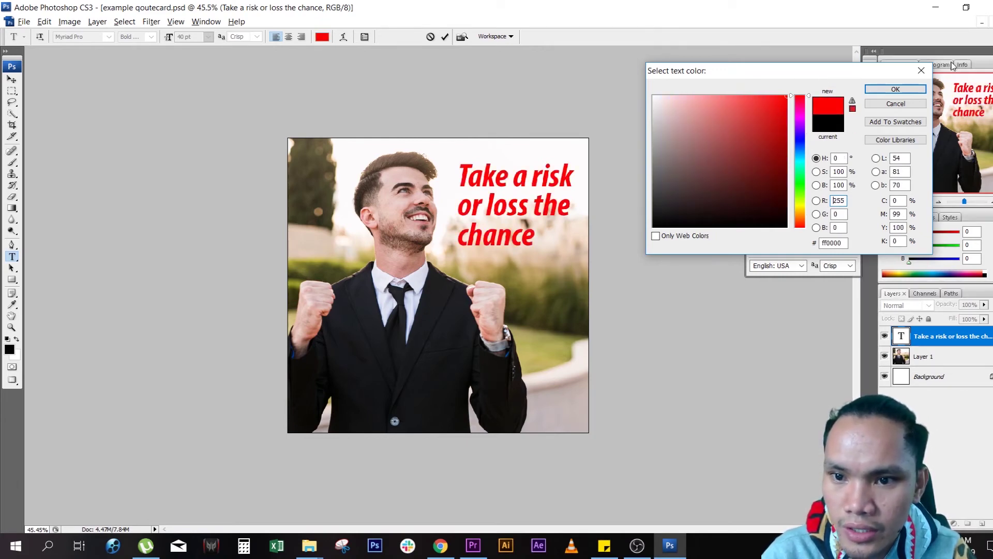
pyautogui.click(888, 92)
pyautogui.click(523, 241)
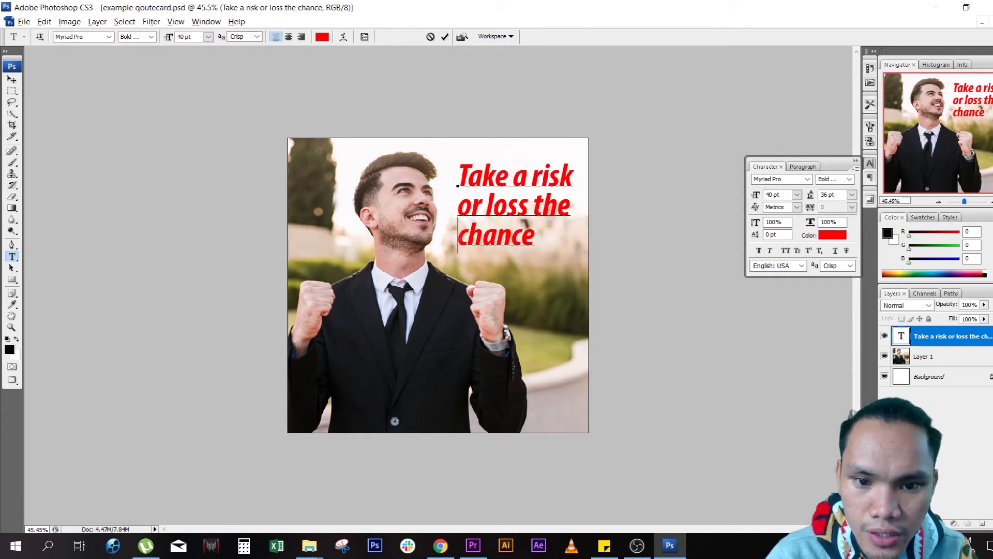
# - Recolour the word 'chance' black (#000000)
pyautogui.moveTo(458, 237); pyautogui.dragTo(639, 250)
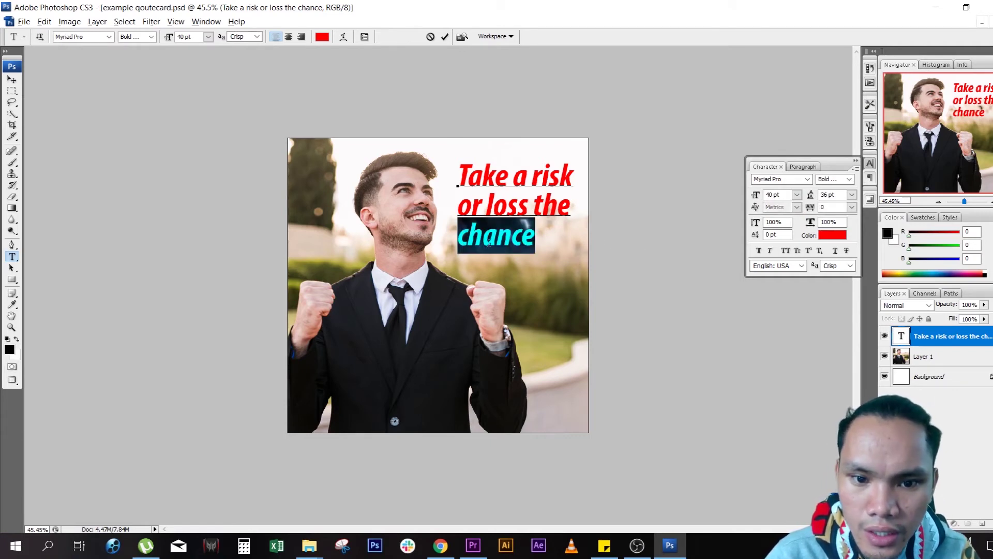
pyautogui.click(456, 242)
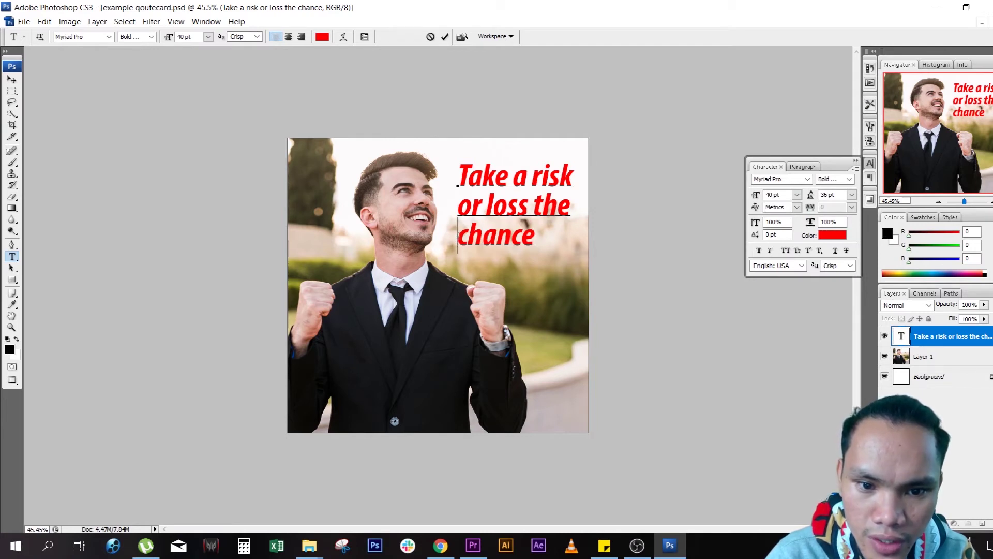
pyautogui.doubleClick(458, 237)
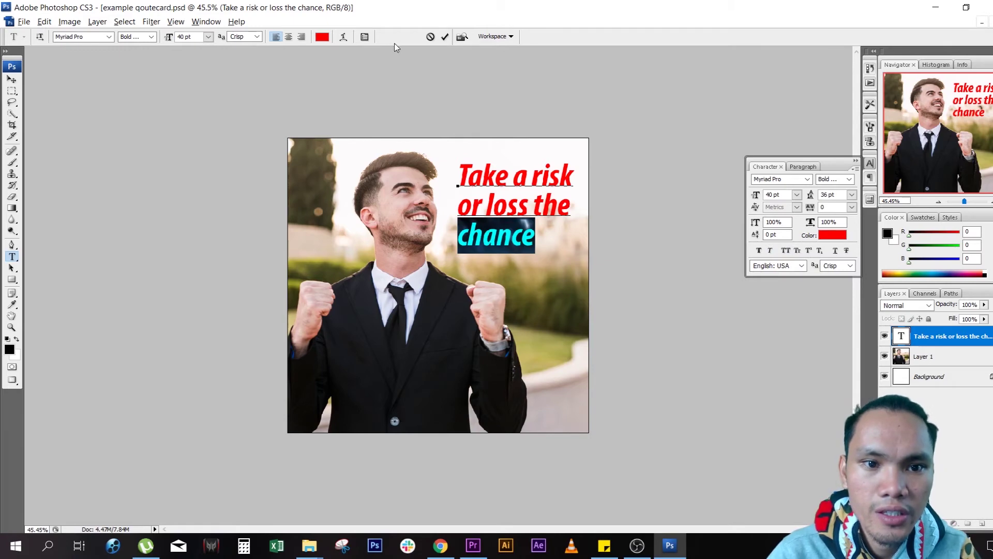
pyautogui.click(322, 37)
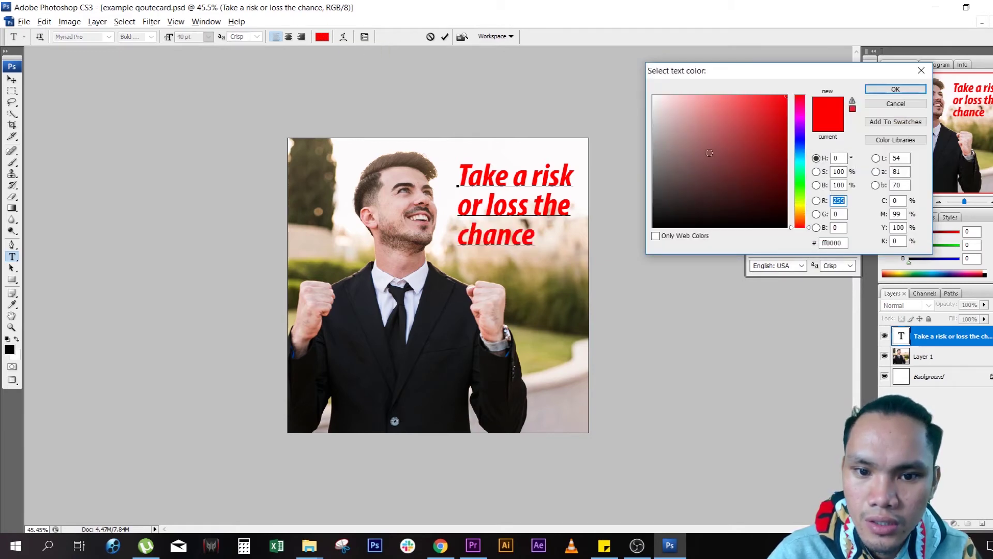
pyautogui.write('0')
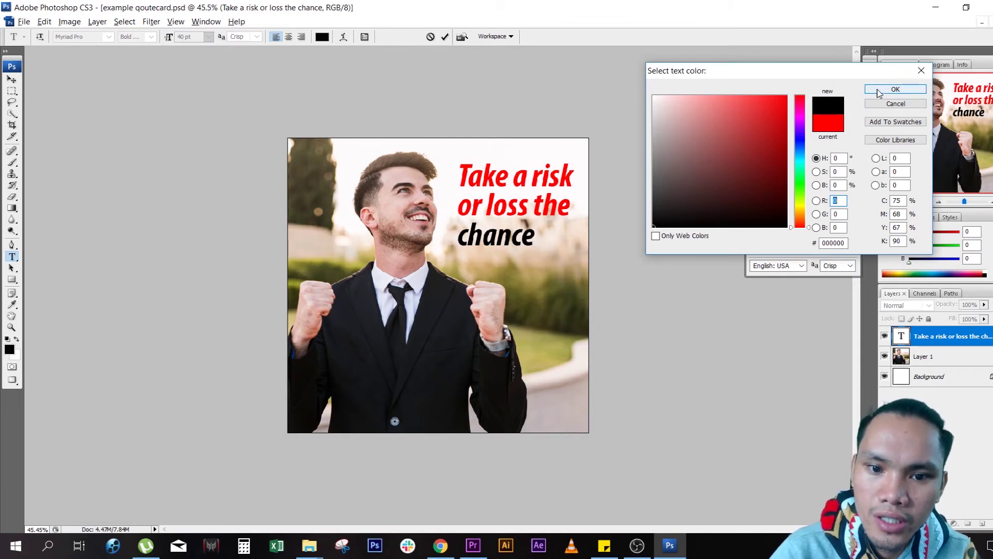
pyautogui.click(890, 90)
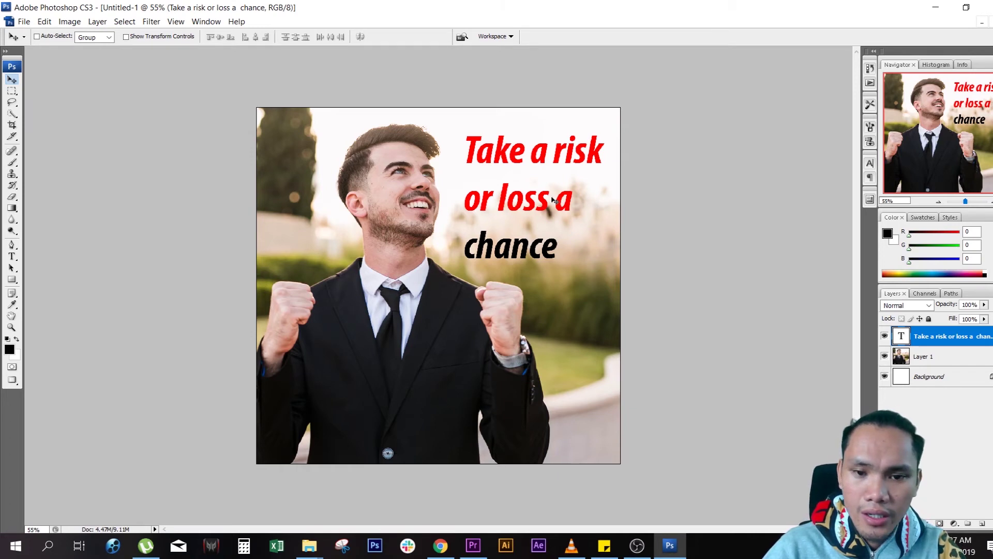
# - Re-enter the quote text layer, discard the stray input, and select all its text
pyautogui.press('t')
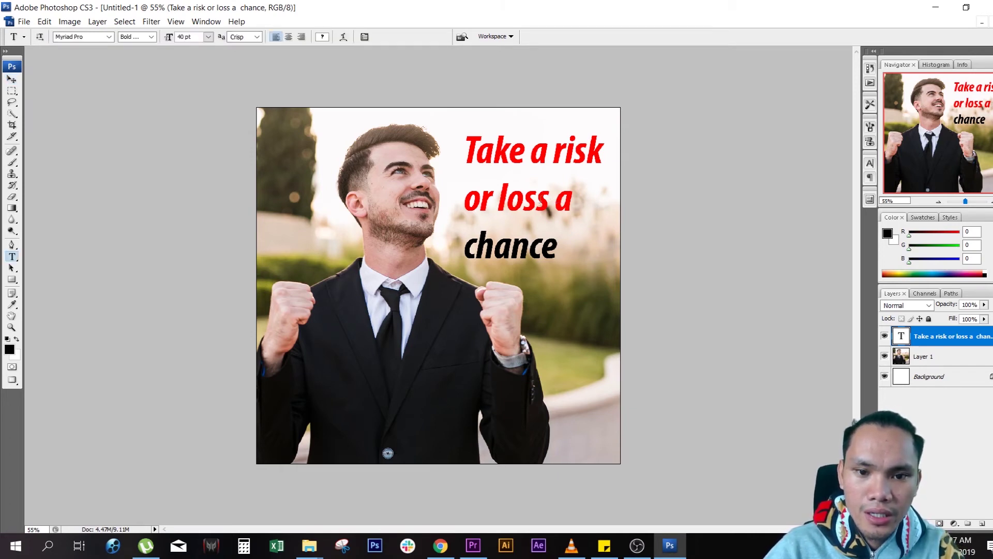
pyautogui.click(535, 201)
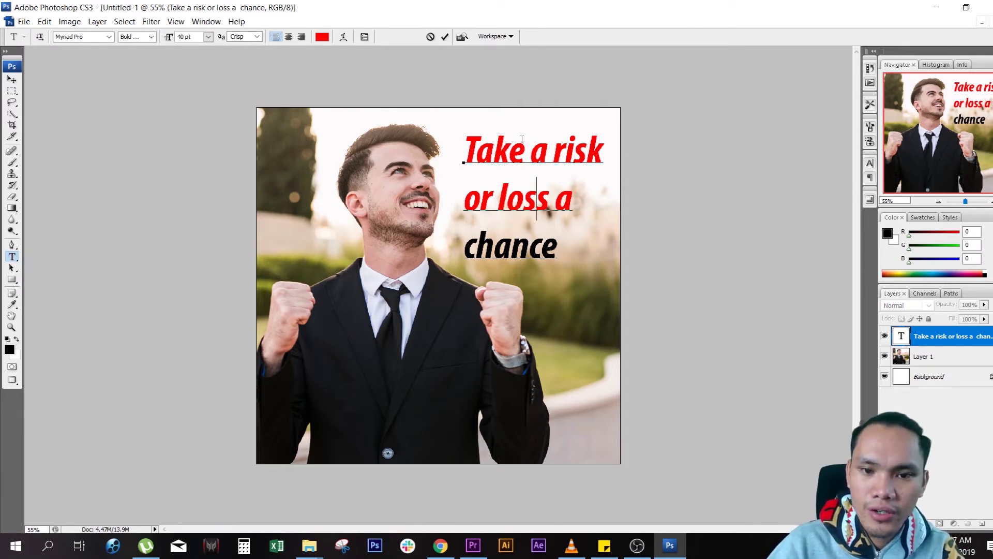
pyautogui.write('``')
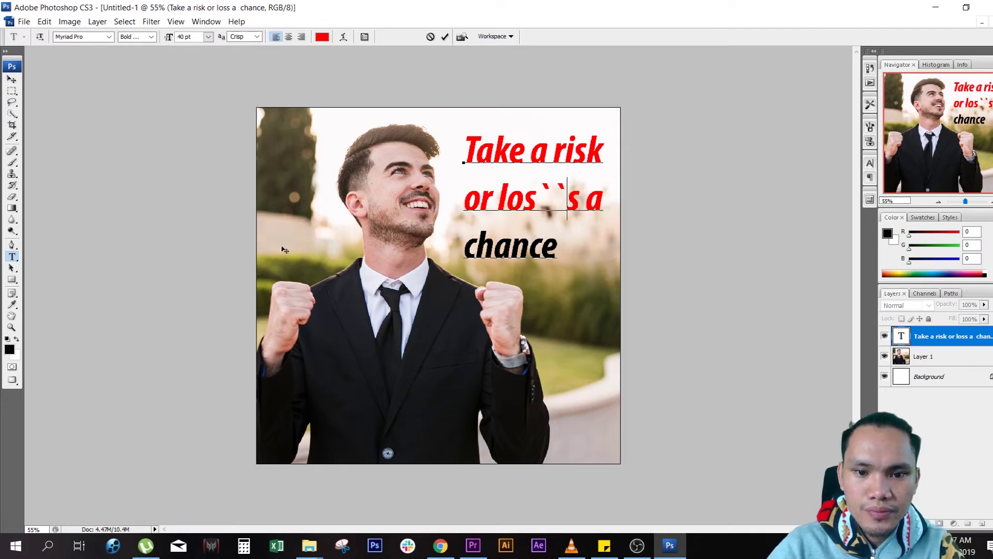
pyautogui.press('Escape')
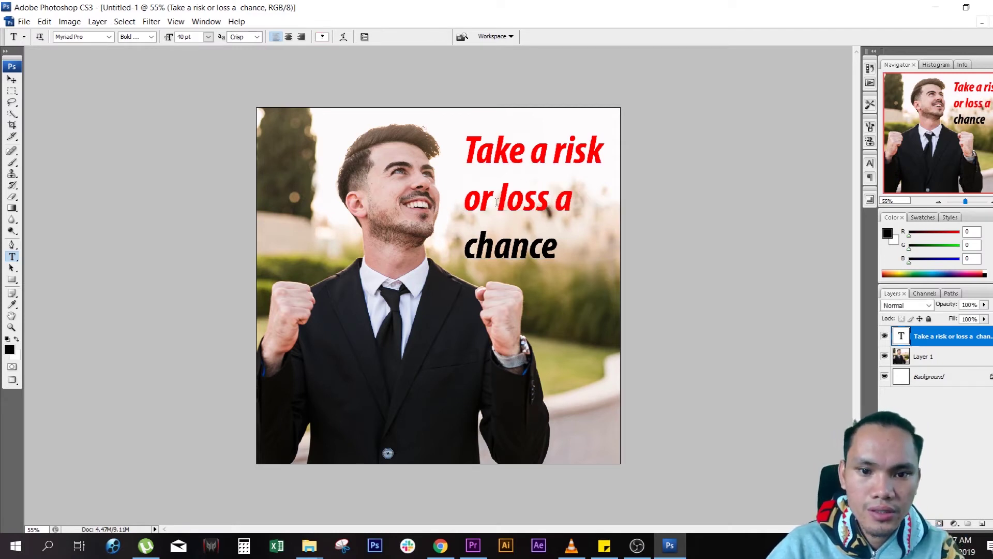
pyautogui.click(563, 209)
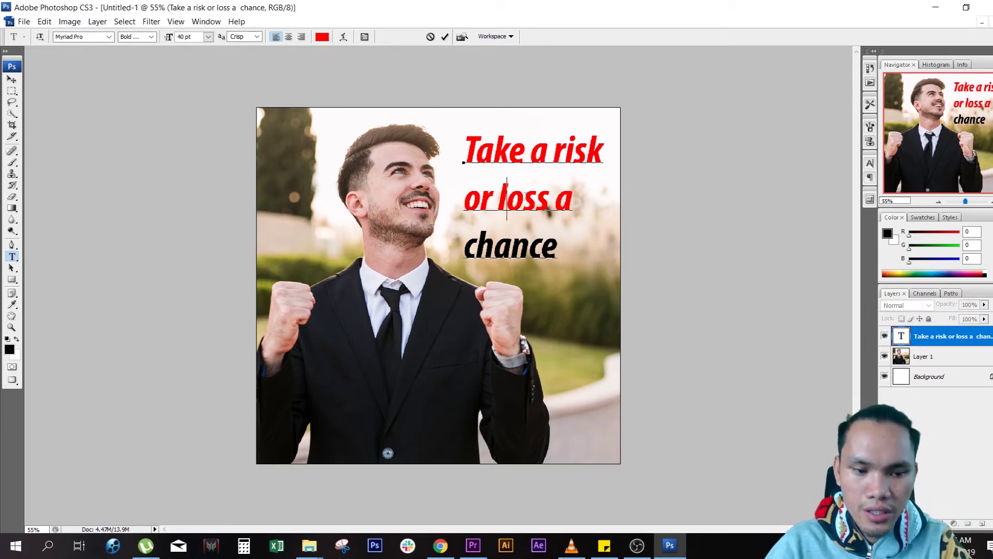
pyautogui.hotkey('ctrl', 'a')
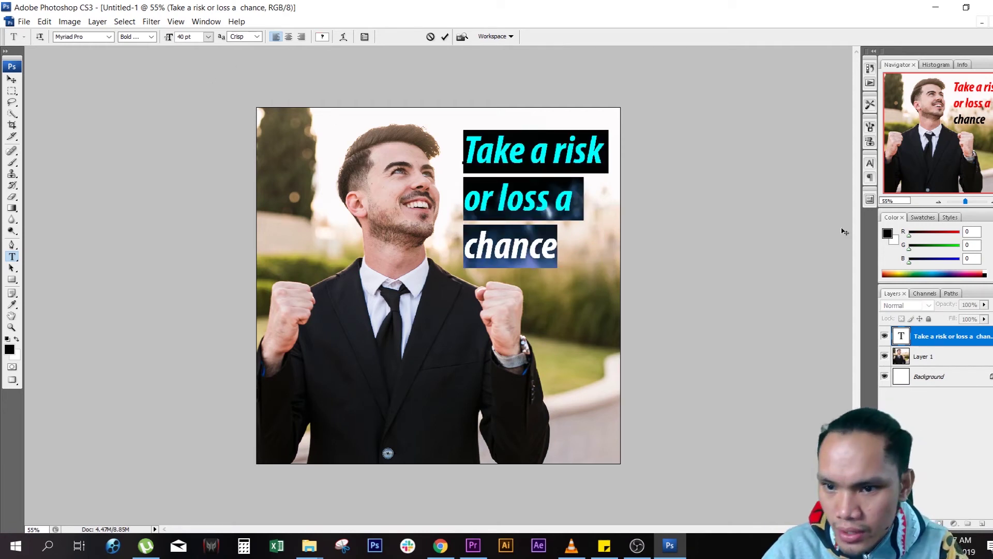
# - Set the quote's leading to 60 pt in the Character panel, lower it to 36 pt, and commit
pyautogui.click(870, 166)
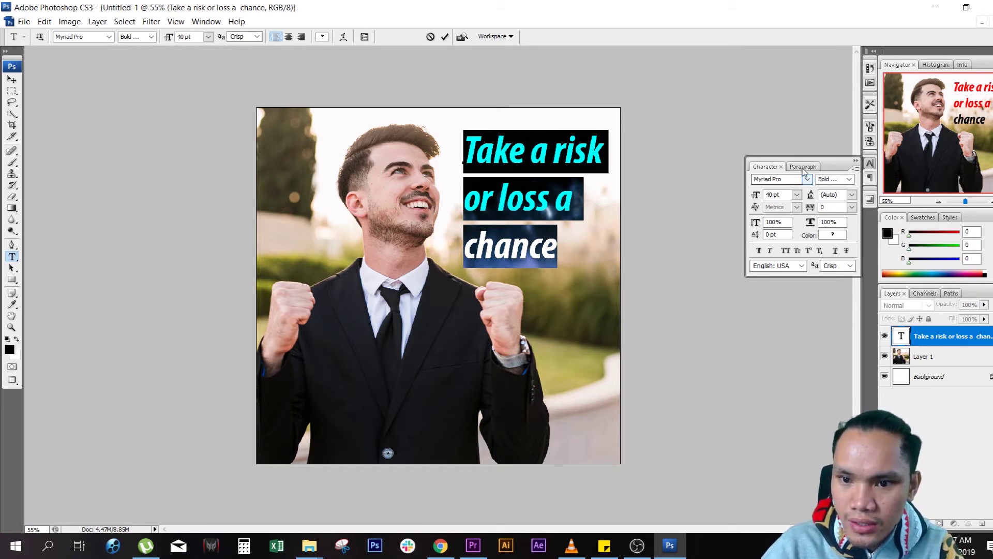
pyautogui.click(851, 196)
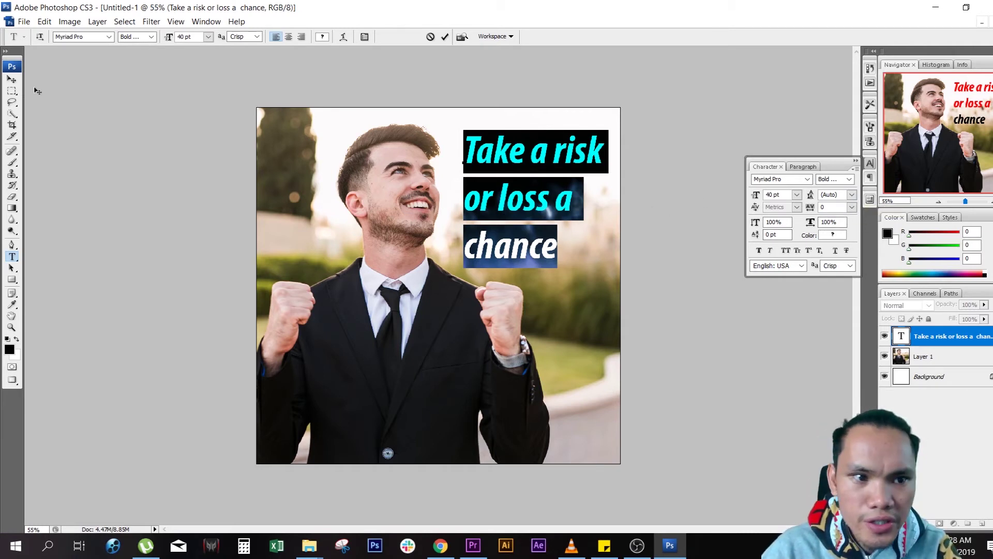
pyautogui.click(852, 194)
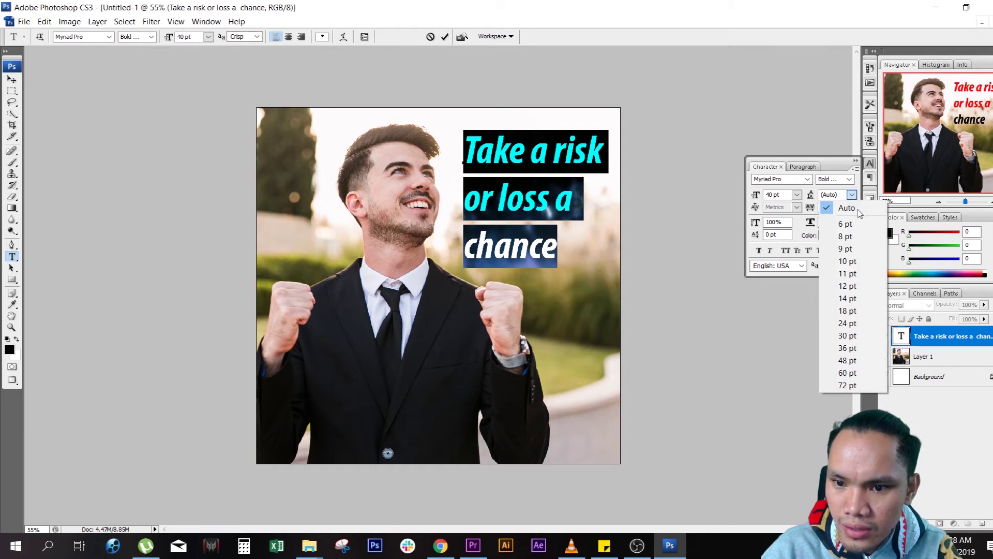
pyautogui.click(861, 371)
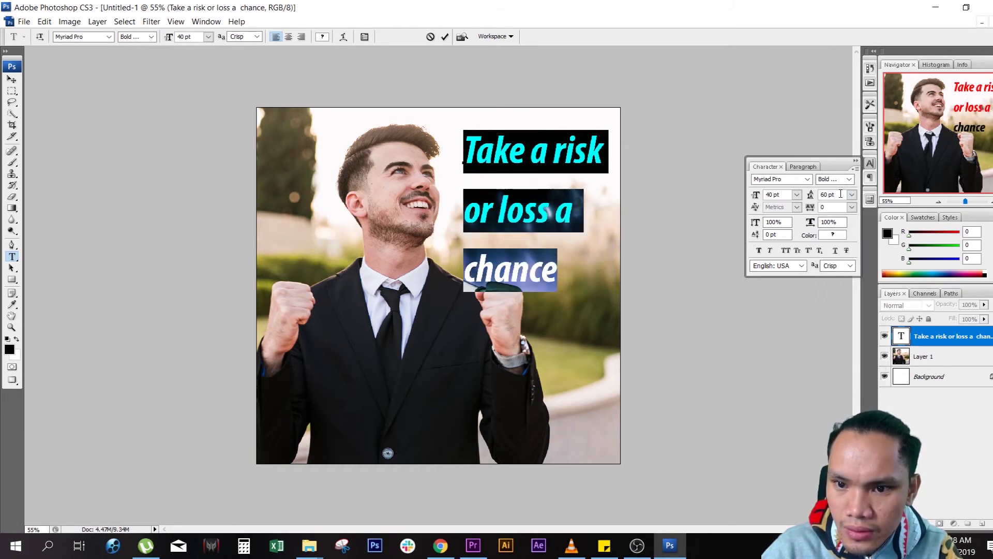
pyautogui.press('Down')
pyautogui.press('Down')
pyautogui.press('Down')
pyautogui.press('Down')
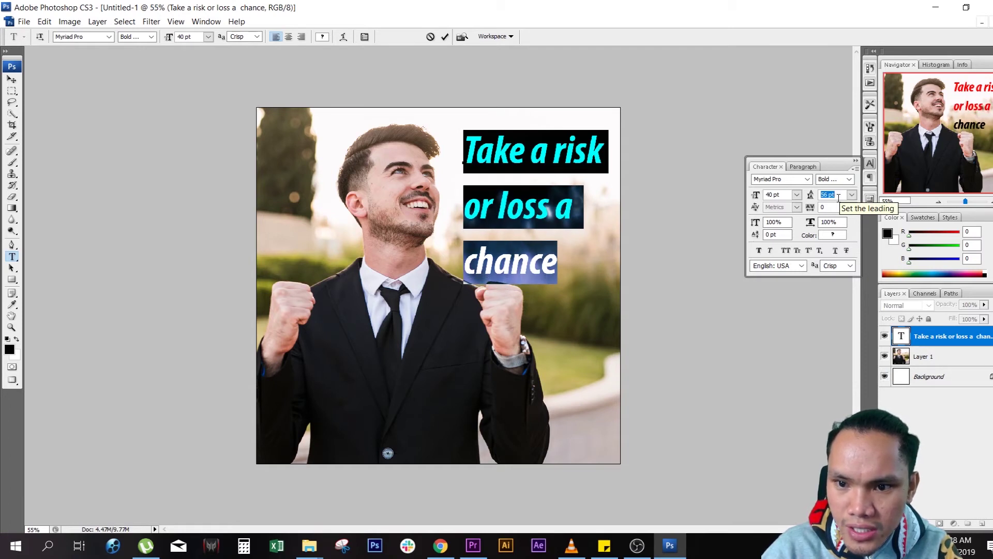
pyautogui.press('Down')
pyautogui.press('Down')
pyautogui.press('Down')
pyautogui.press('Down')
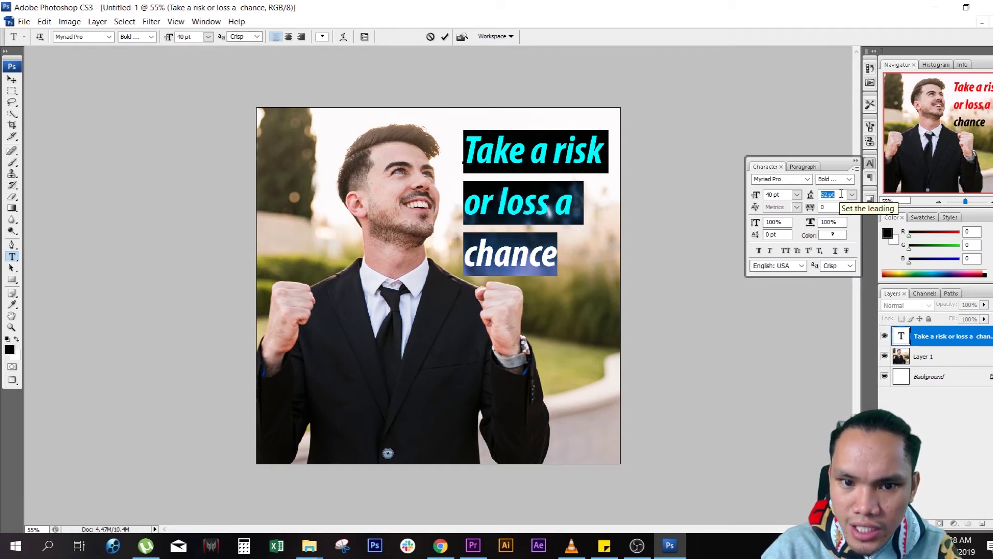
pyautogui.press('Down')
pyautogui.press('Down')
pyautogui.press('Down')
pyautogui.press('Down')
pyautogui.press('Down')
pyautogui.press('Down')
pyautogui.press('Down')
pyautogui.press('Down')
pyautogui.press('Down')
pyautogui.press('Down')
pyautogui.press('Down')
pyautogui.press('Down')
pyautogui.press('Down')
pyautogui.press('Down')
pyautogui.press('Down')
pyautogui.press('Down')
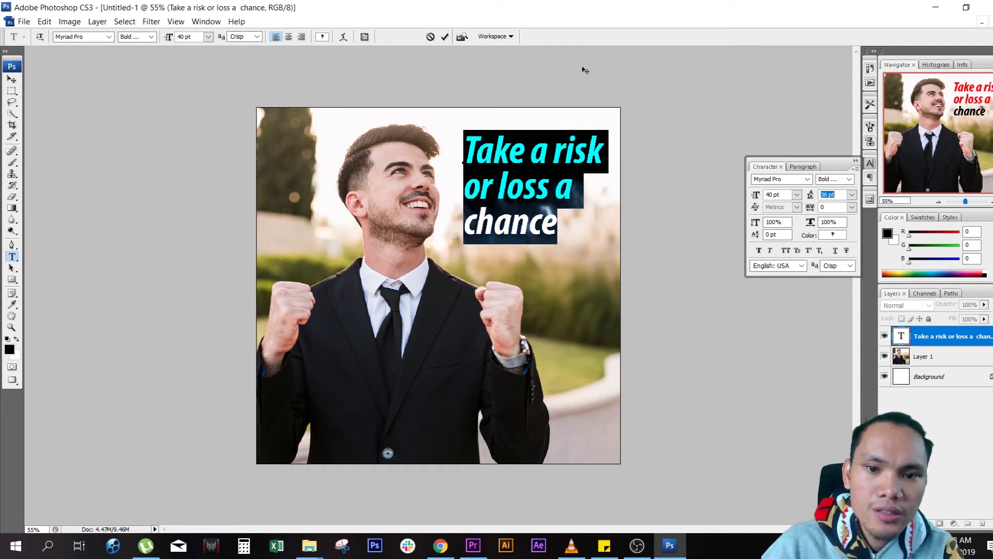
pyautogui.click(11, 79)
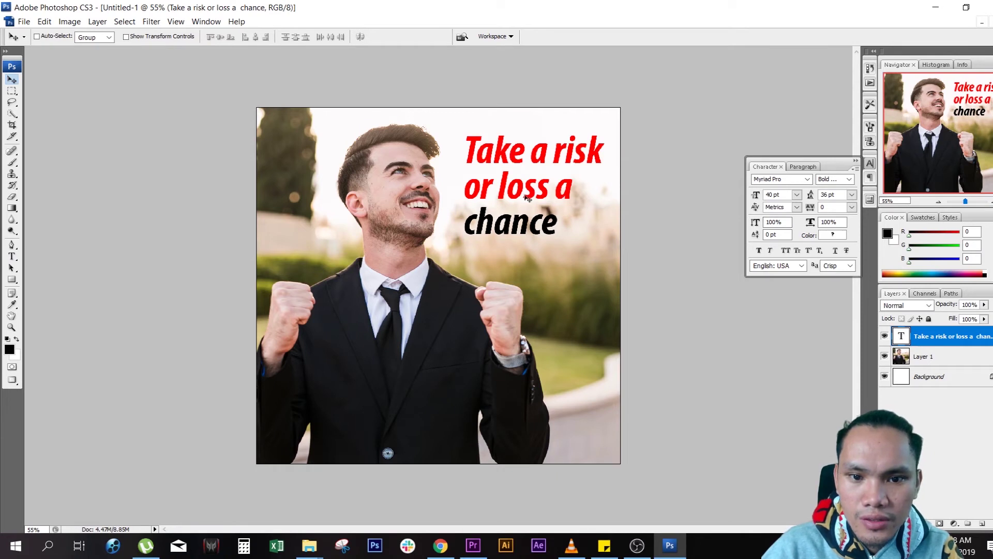
# - Move the quote slightly lower on the photo and select all its text
pyautogui.moveTo(527, 203); pyautogui.dragTo(520, 208)
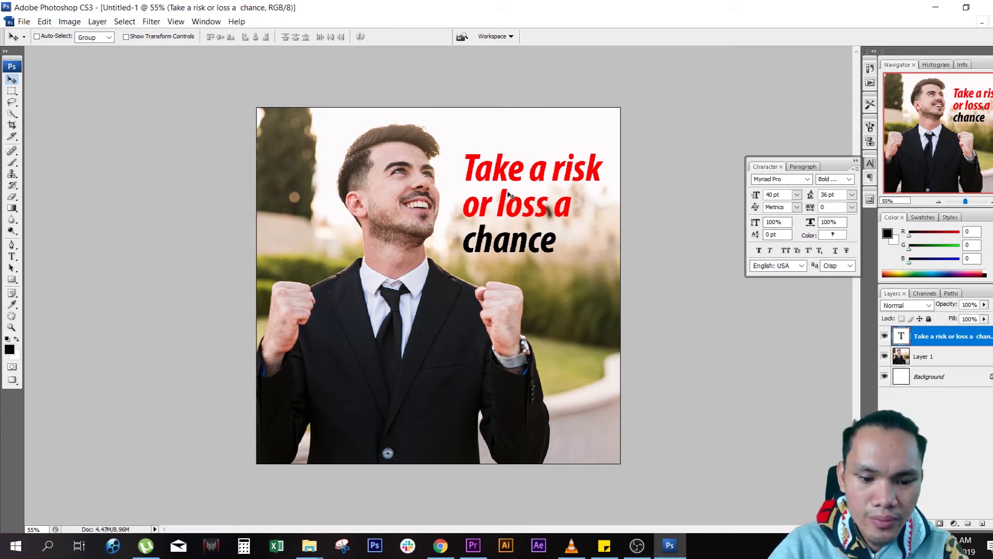
pyautogui.press('t')
pyautogui.click(497, 170)
pyautogui.press('ctrl')
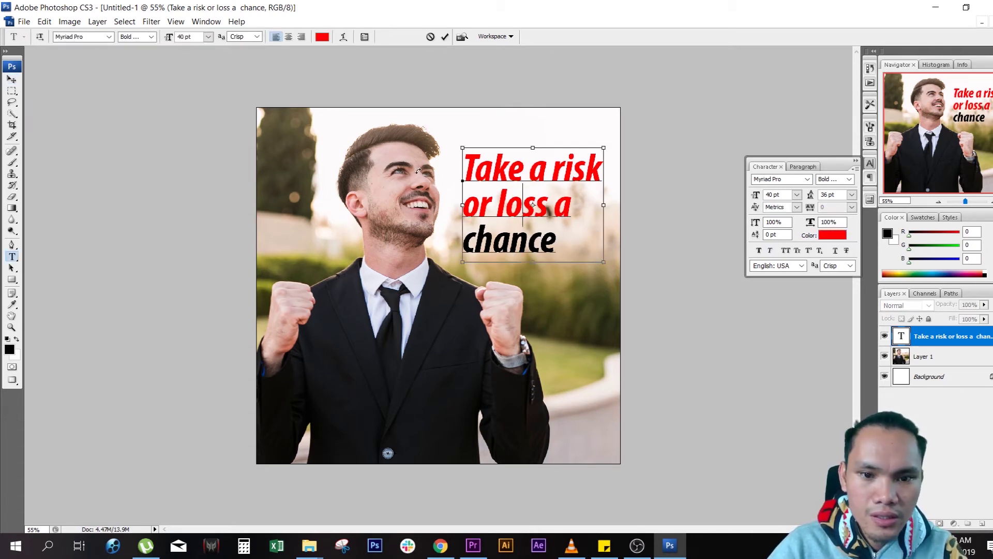
pyautogui.hotkey('ctrl', 'a')
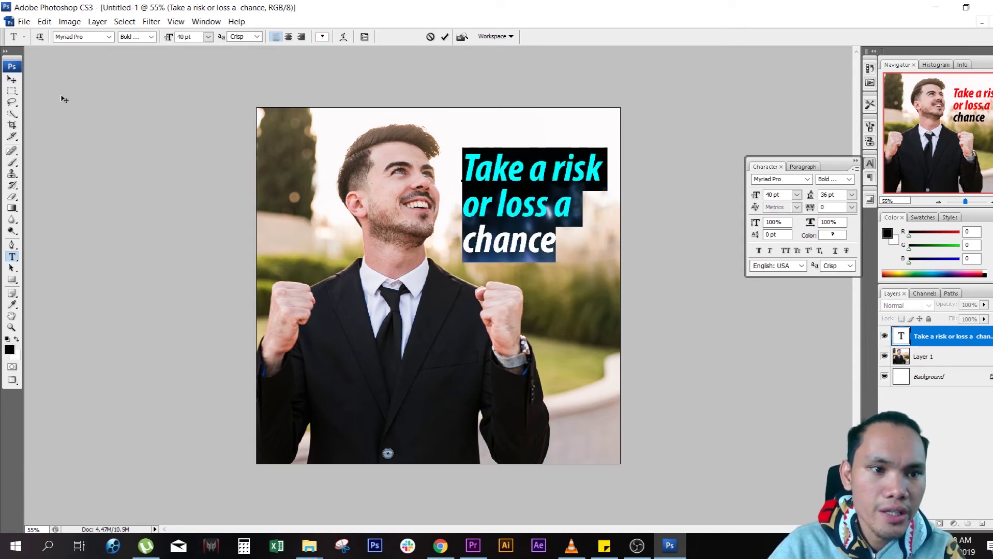
# - Browse the font list and step through fonts, dismissing the error messages
pyautogui.click(93, 37)
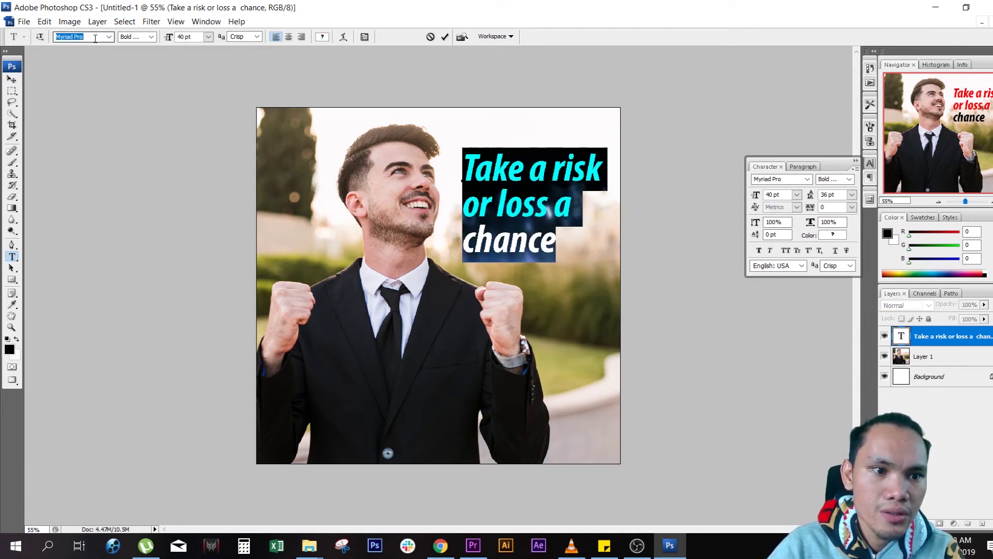
pyautogui.click(106, 37)
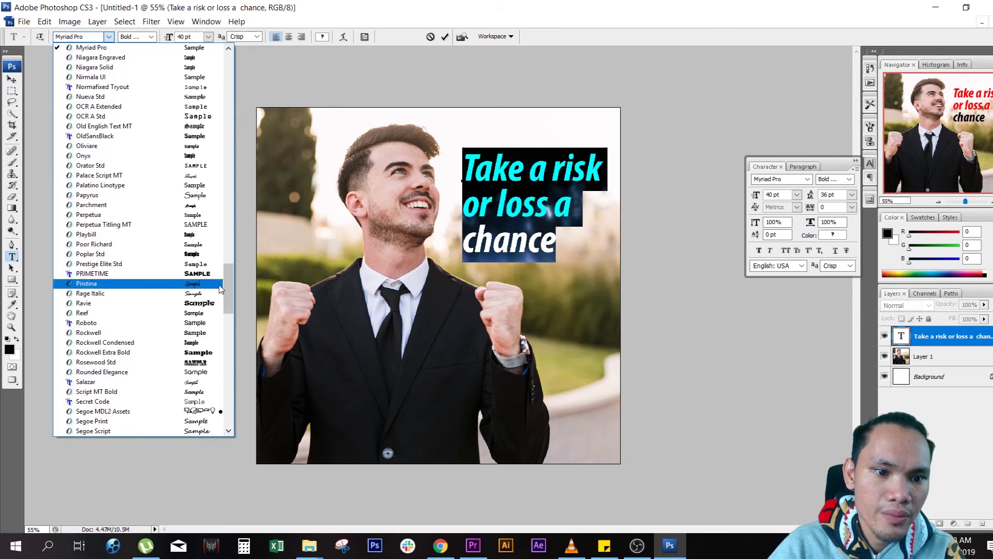
pyautogui.moveTo(230, 273); pyautogui.dragTo(224, 82)
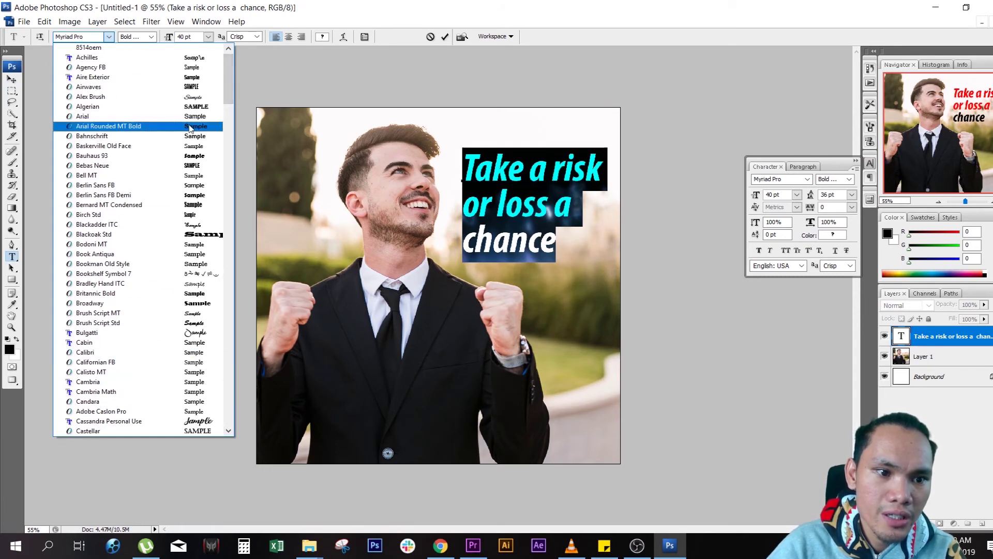
pyautogui.click(86, 37)
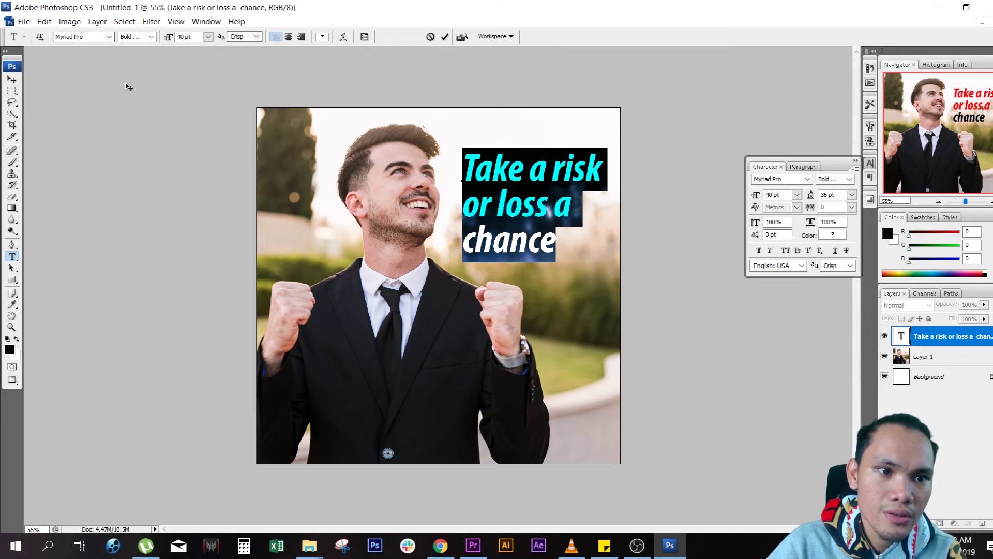
pyautogui.click(89, 37)
pyautogui.press('Home')
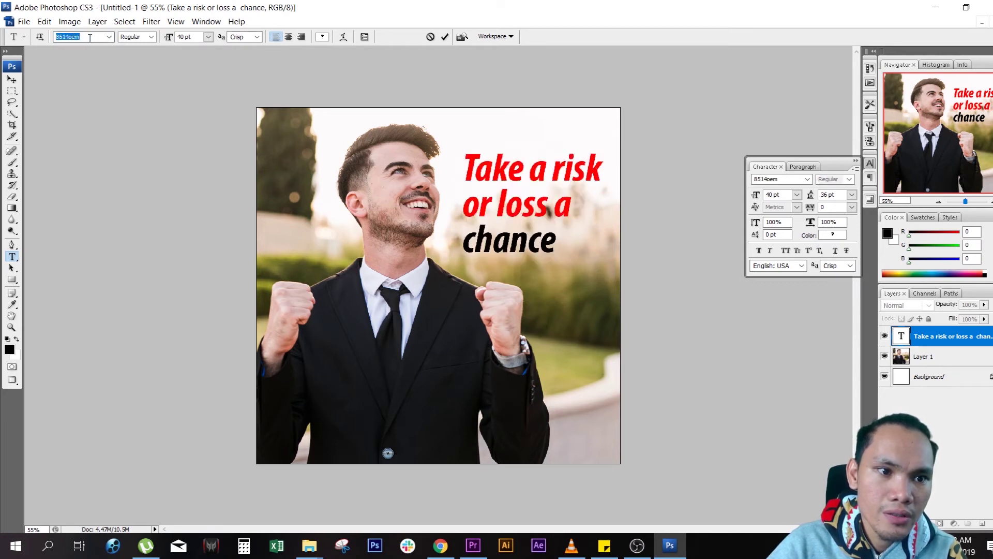
pyautogui.click(508, 207)
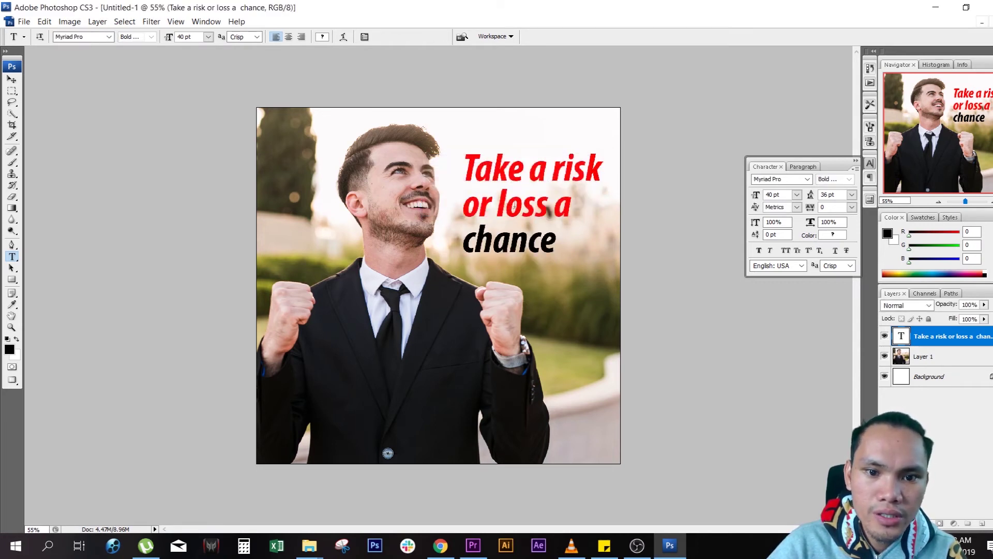
pyautogui.click(84, 37)
pyautogui.press('Up')
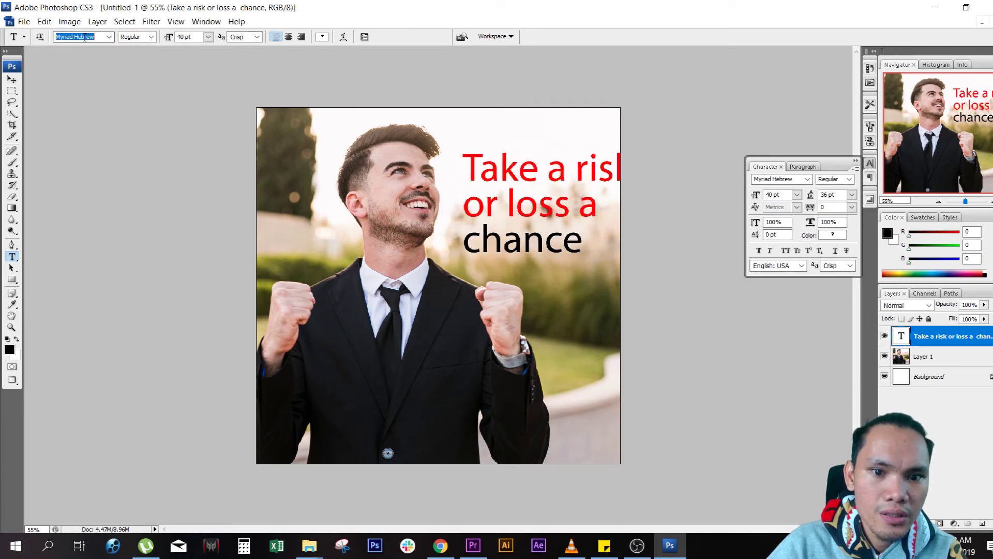
pyautogui.press('Up')
pyautogui.press('Up')
pyautogui.press('Up')
pyautogui.press('Up')
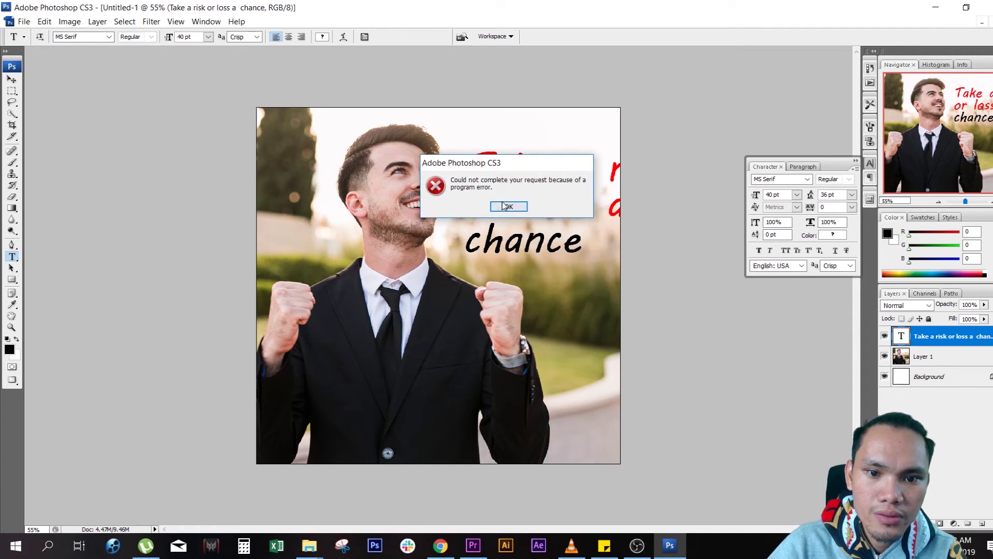
pyautogui.click(508, 206)
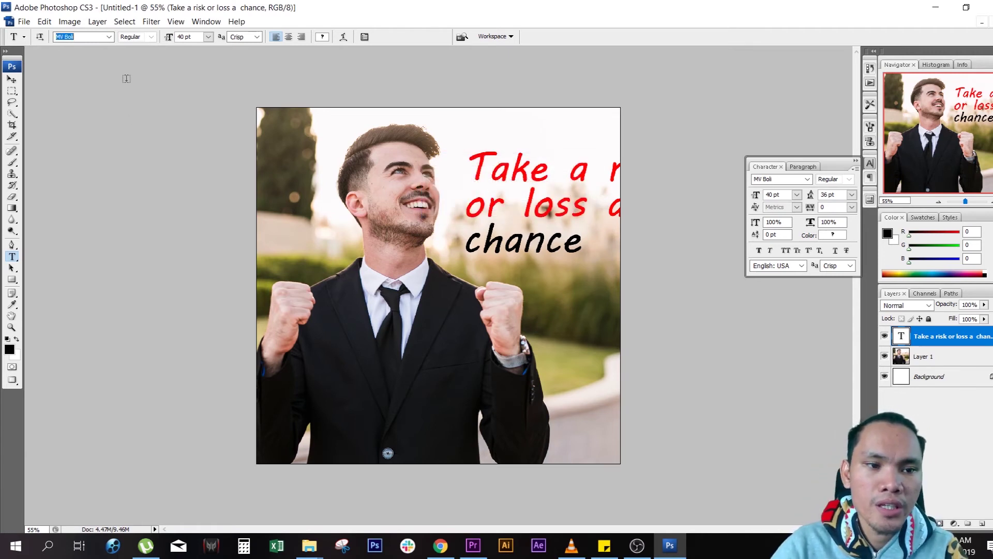
# - Apply Poor Richard to the quote, then undo back through neighbouring fonts like MV Boli
pyautogui.click(109, 37)
pyautogui.click(222, 283)
pyautogui.press('Return')
pyautogui.hotkey('ctrl', 'z')
pyautogui.hotkey('ctrl', 'z')
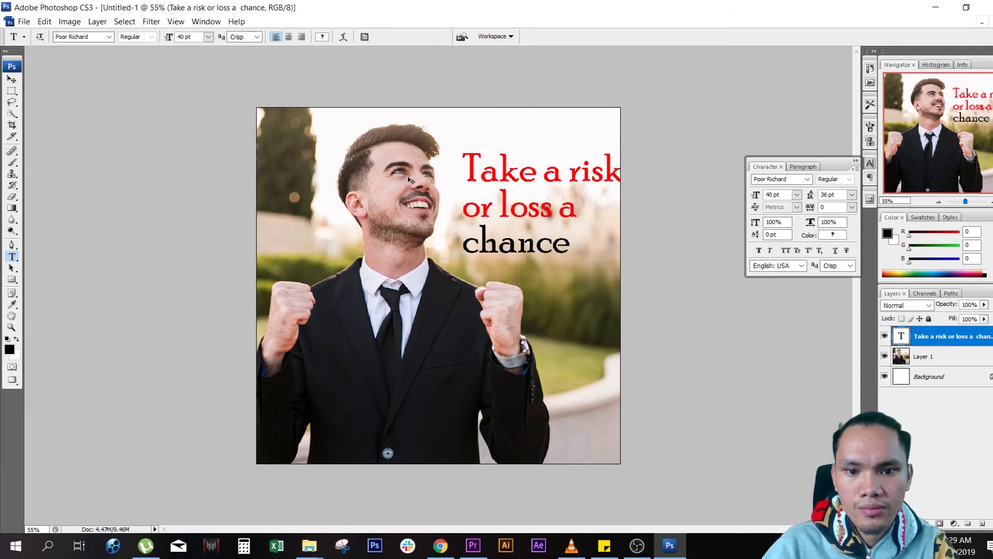
pyautogui.hotkey('ctrl', 'z')
pyautogui.hotkey('ctrl', 'z')
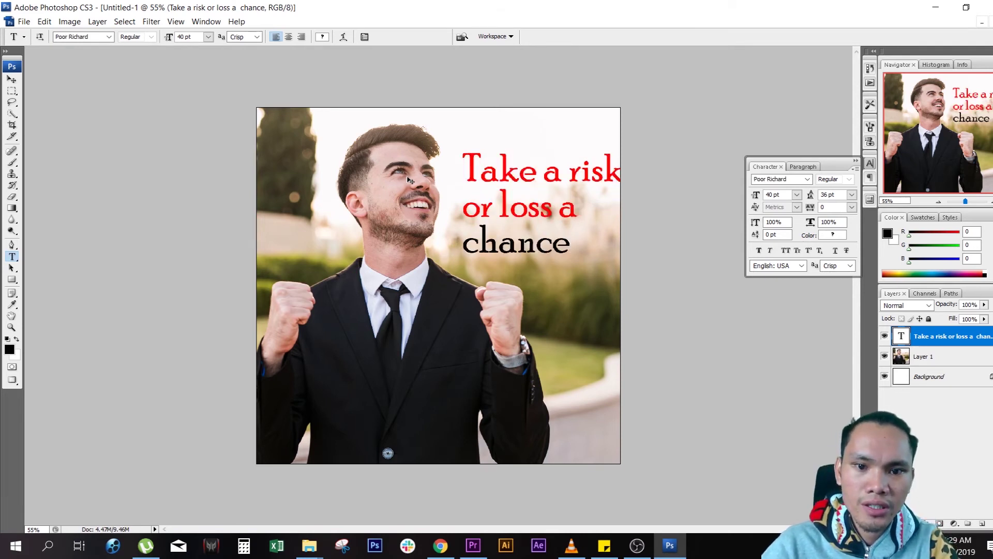
pyautogui.hotkey('ctrl', 'z')
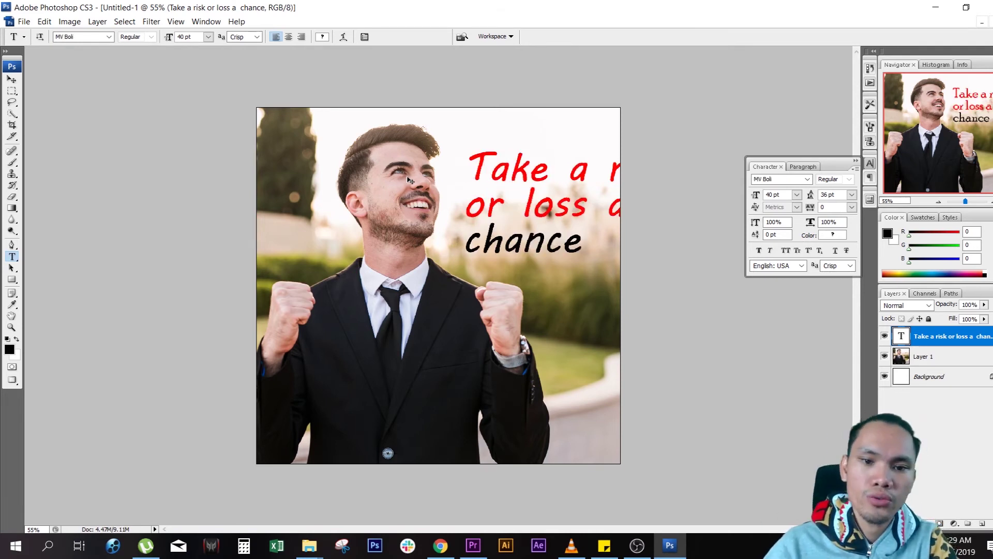
pyautogui.hotkey('ctrl', 'z')
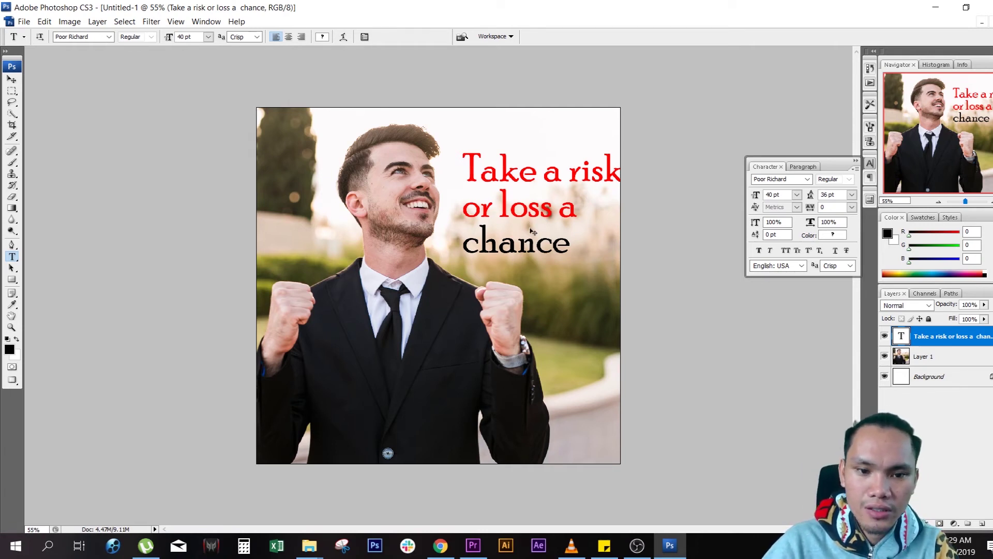
# - Preview more fonts including Niagara Engraved, settling on Myriad Pro Bold Italic
pyautogui.press('Up')
pyautogui.press('Down')
pyautogui.press('Up')
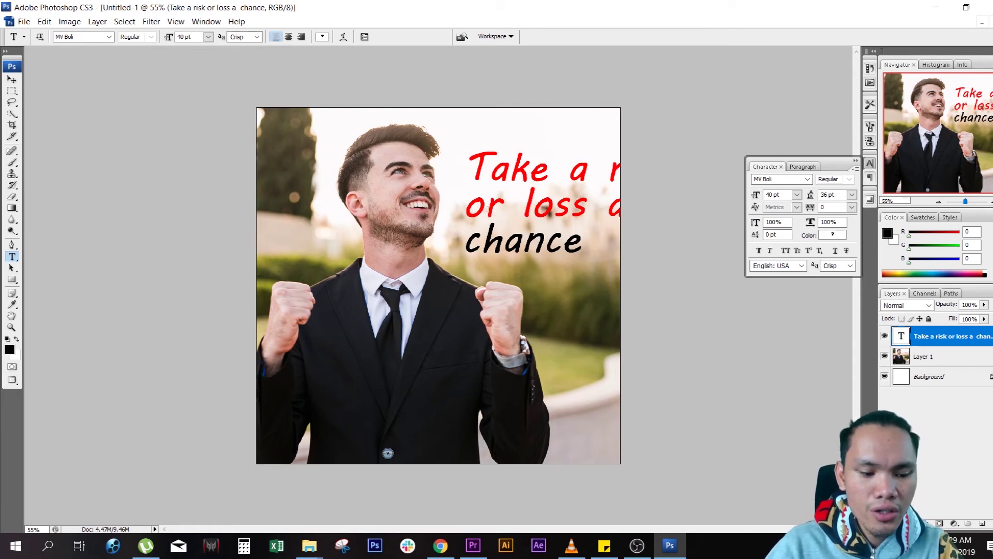
pyautogui.press('Down')
pyautogui.press('Down')
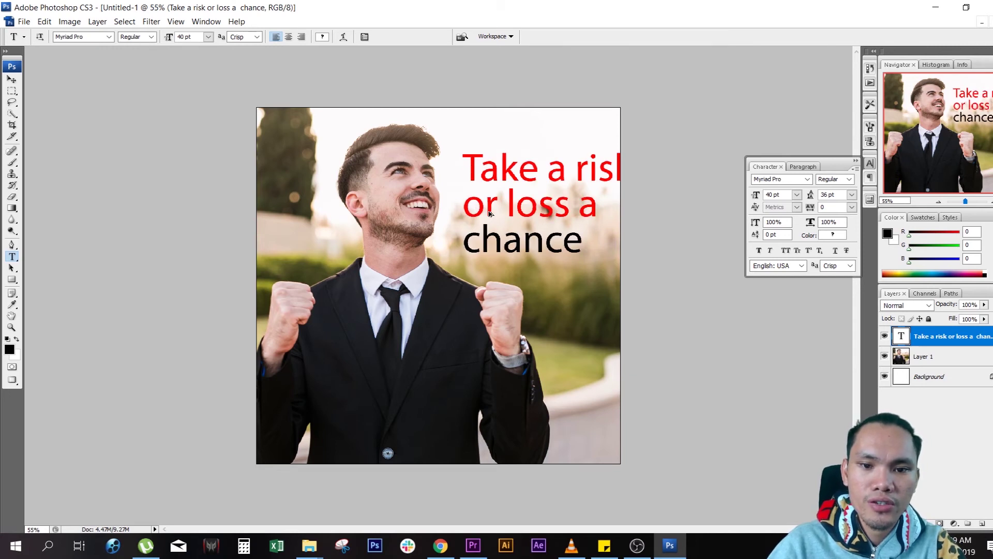
pyautogui.press('Down')
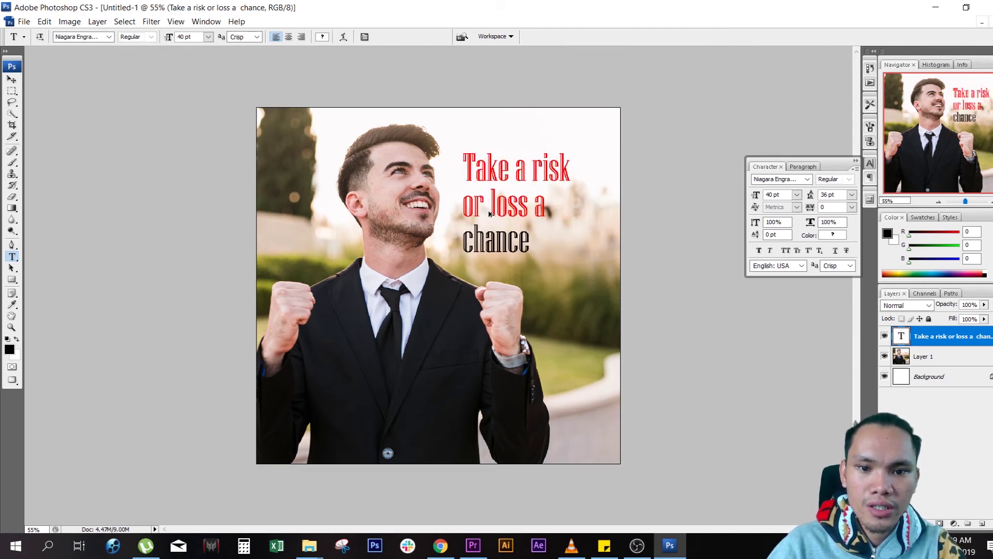
pyautogui.press('Up')
pyautogui.press('Down')
pyautogui.press('Up')
pyautogui.press('Down')
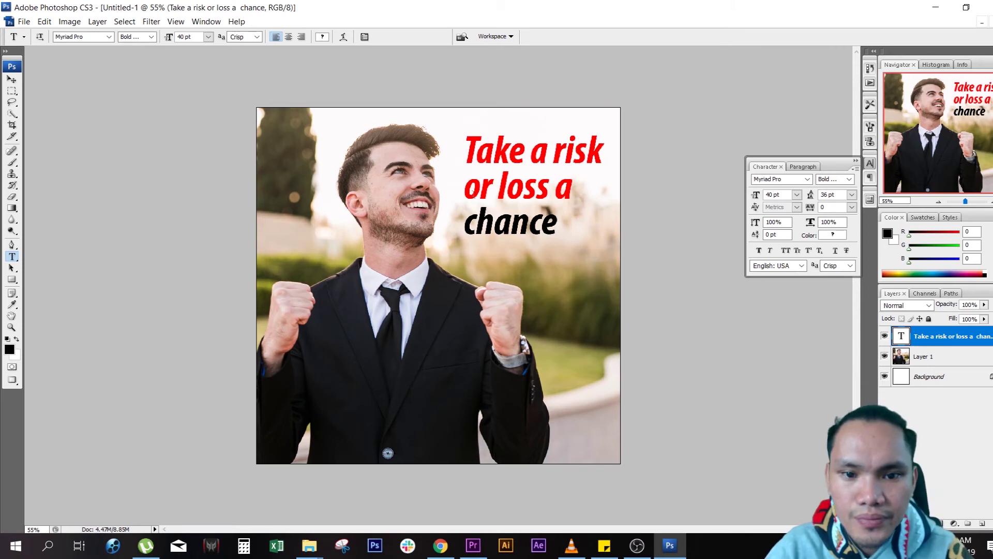
# - Nudge the quote beside the man's face, then select the photo layer with transform controls hidden
pyautogui.press('v')
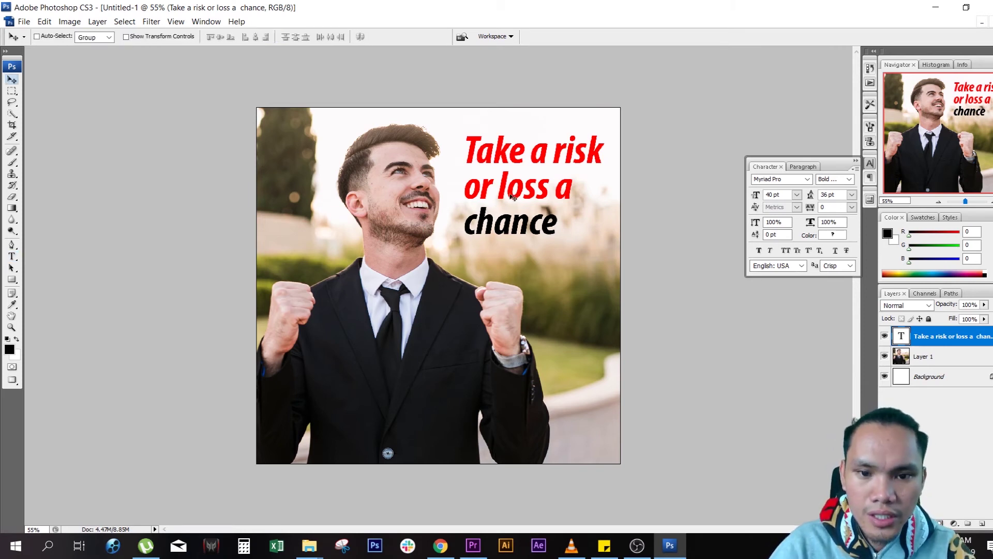
pyautogui.moveTo(522, 230); pyautogui.dragTo(518, 237)
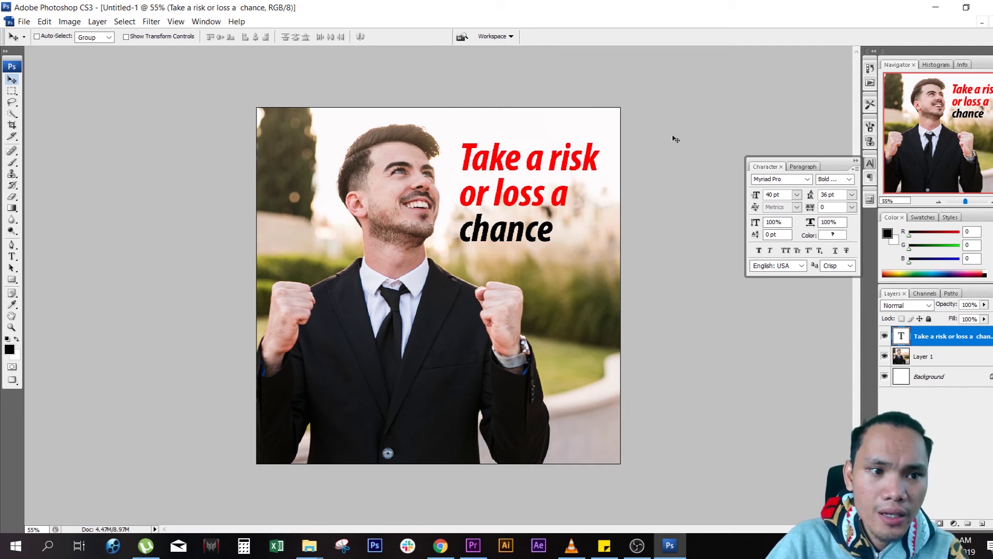
pyautogui.moveTo(535, 170); pyautogui.dragTo(540, 169)
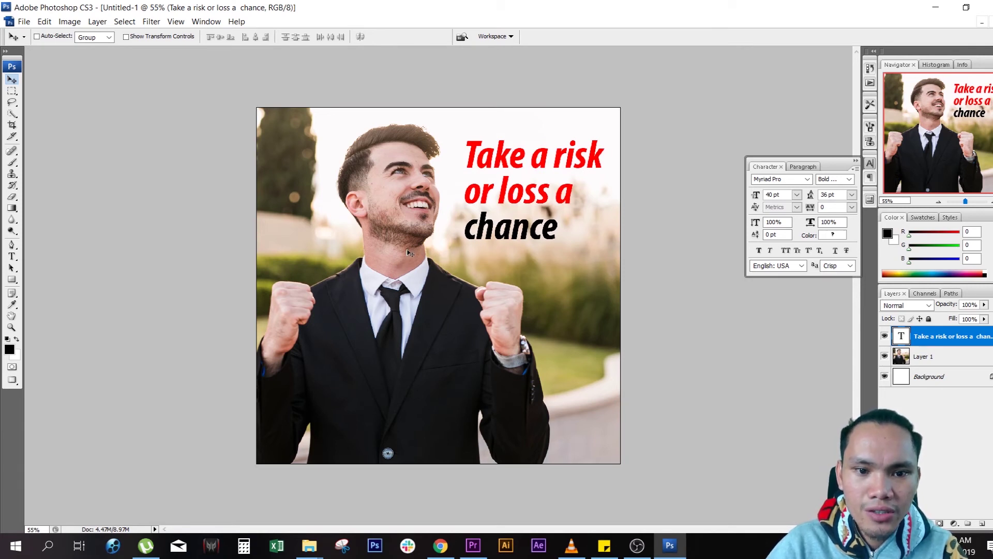
pyautogui.scroll(-2, 419, 245)
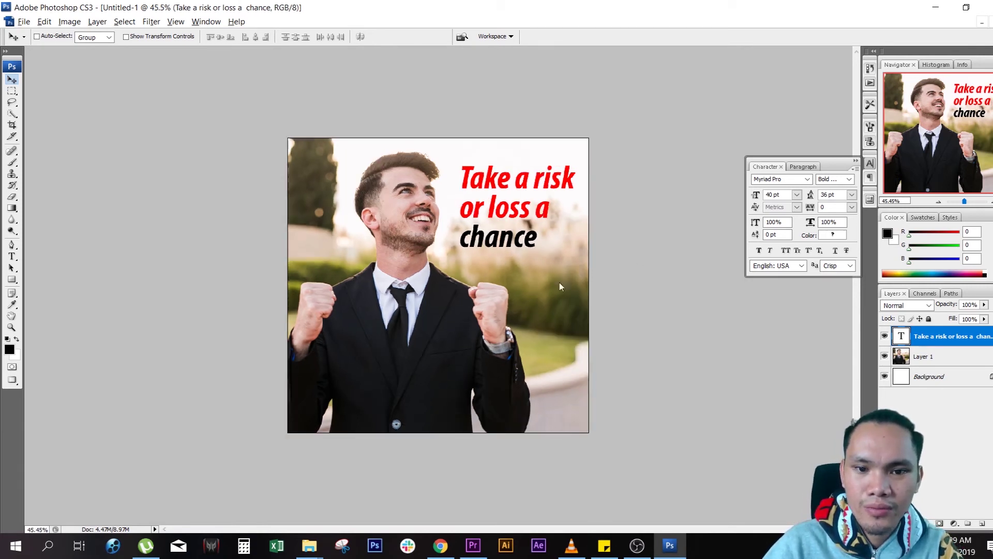
pyautogui.click(946, 361)
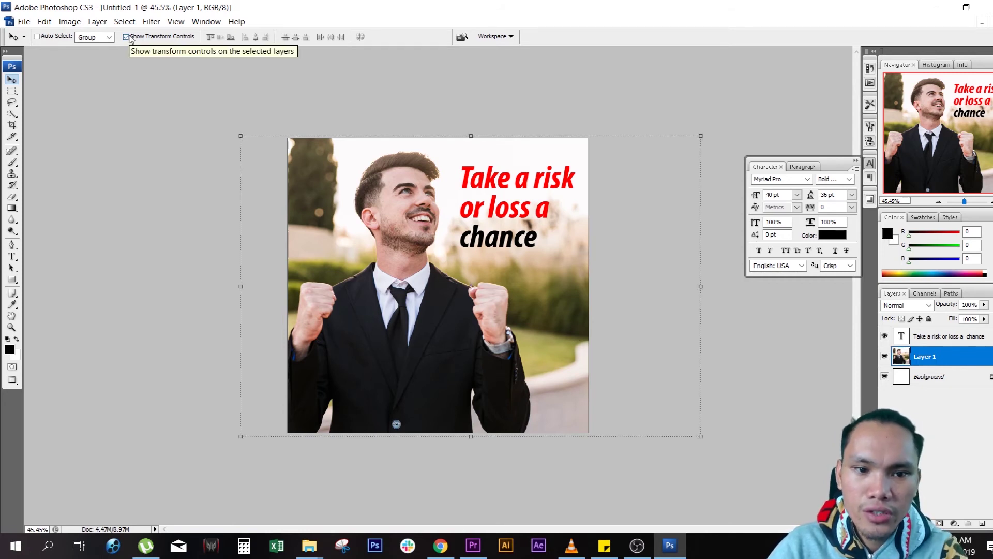
pyautogui.click(127, 37)
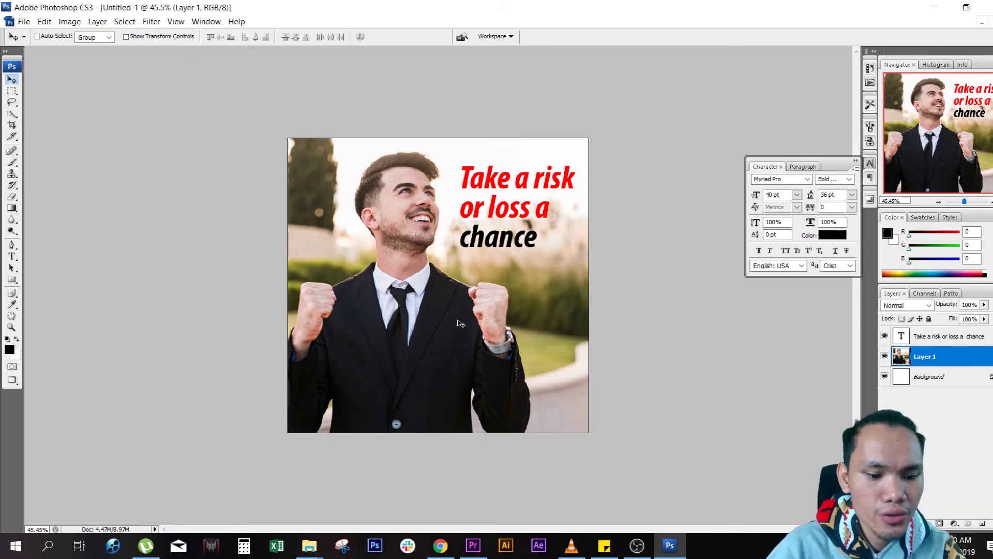
# - Scale the businessman photo down proportionally toward its top-left and commit the resize
pyautogui.hotkey('ctrl', 't')
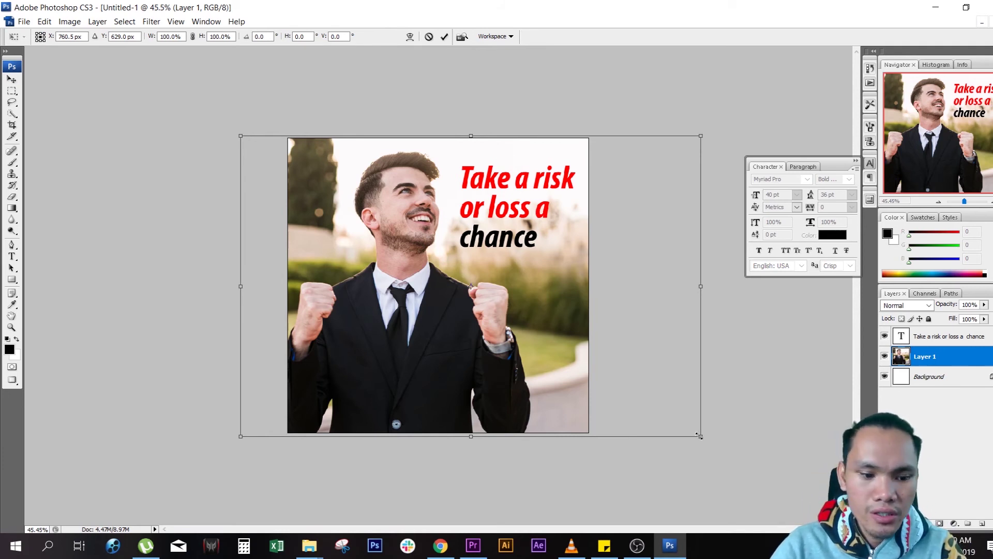
pyautogui.moveTo(701, 437)
pyautogui.mouseDown()
pyautogui.moveTo(555, 355)
pyautogui.moveTo(714, 478)
pyautogui.moveTo(631, 430)
pyautogui.moveTo(666, 455)
pyautogui.moveTo(523, 392)
pyautogui.moveTo(658, 493)
pyautogui.mouseUp()
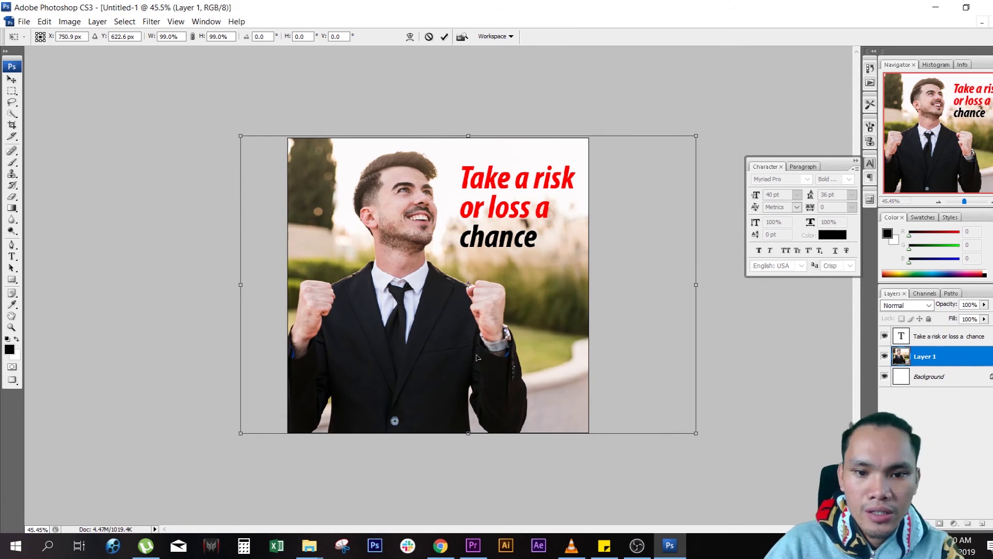
pyautogui.press('Return')
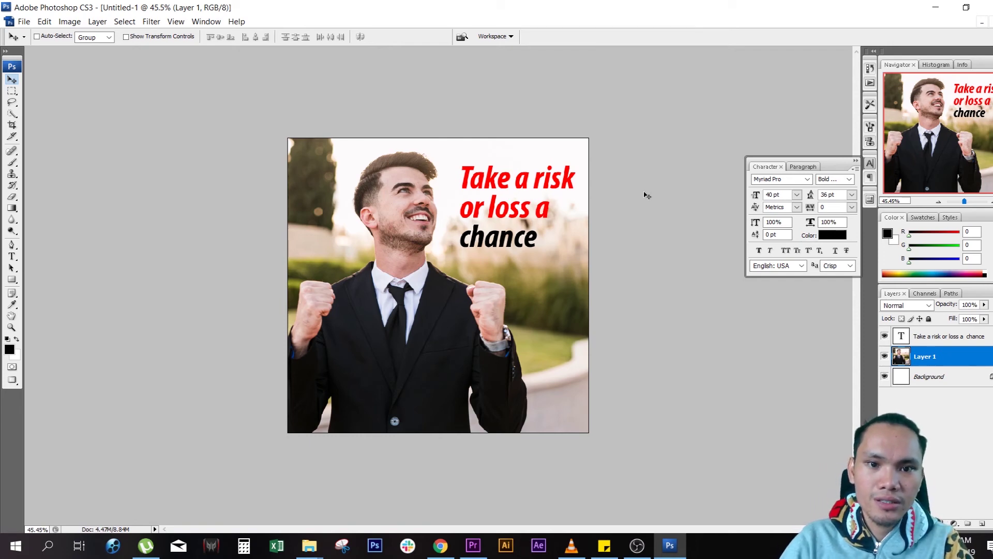
pyautogui.hotkey('ctrl', 's')
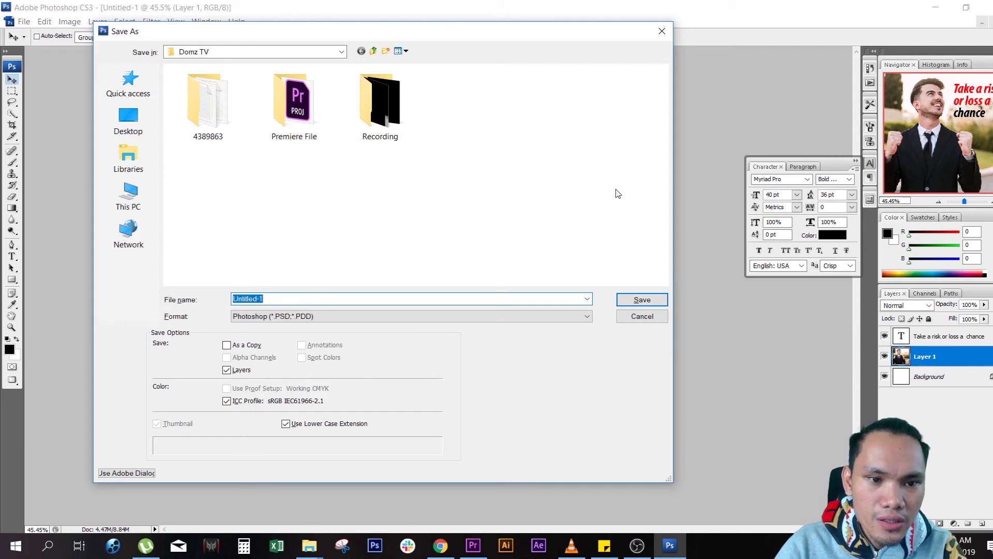
# - Enter 'example qoutecard' as the file name and bring up the Format list
pyautogui.click(391, 242)
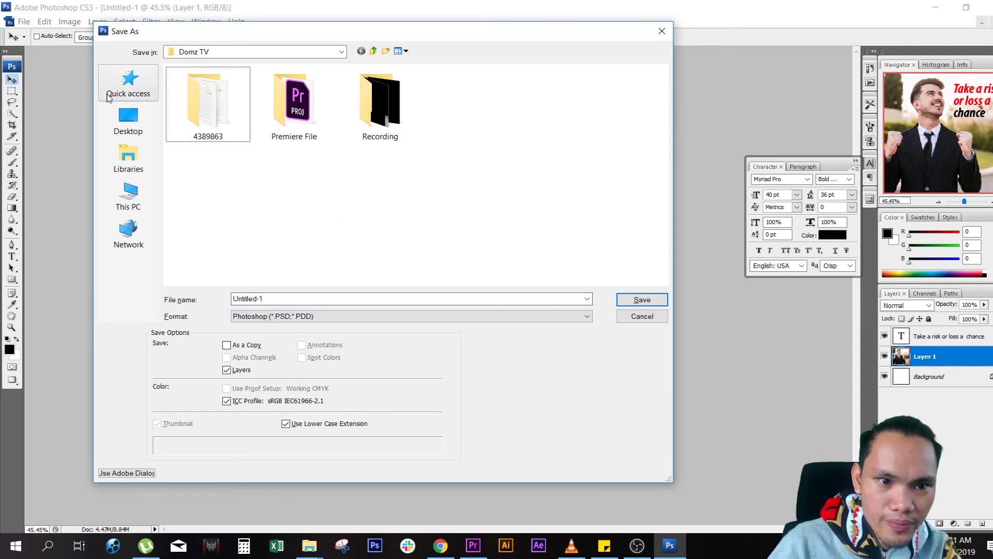
pyautogui.click(366, 298)
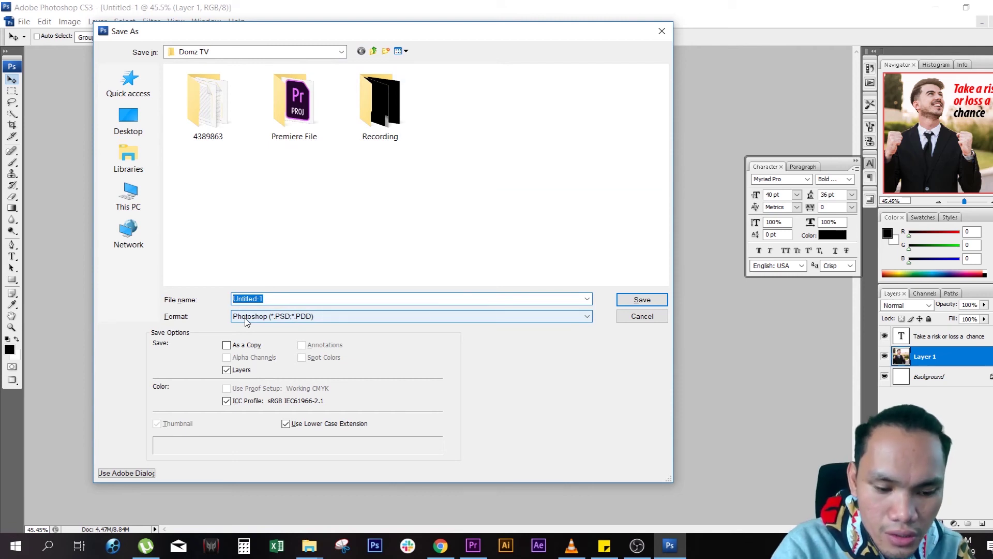
pyautogui.write('example qo')
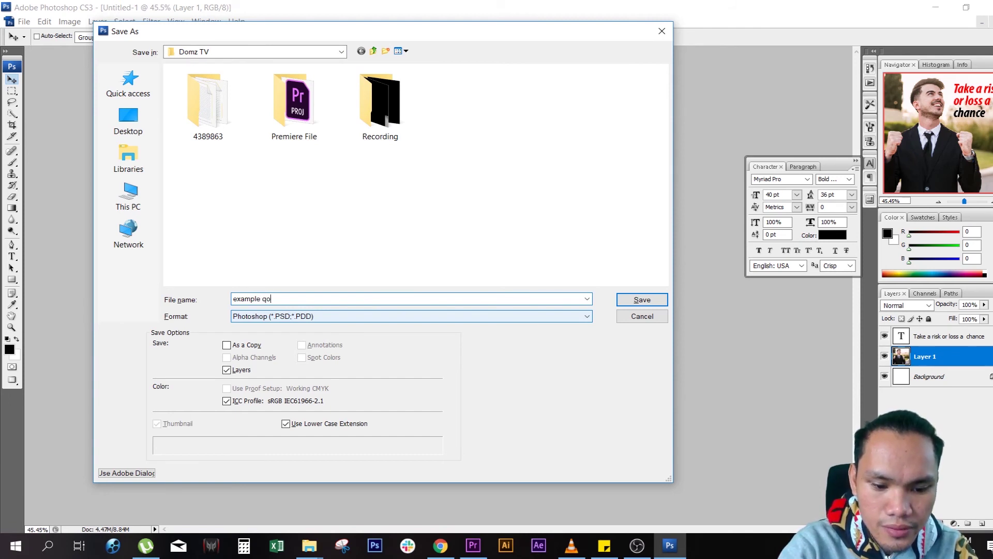
pyautogui.write(' ecard')
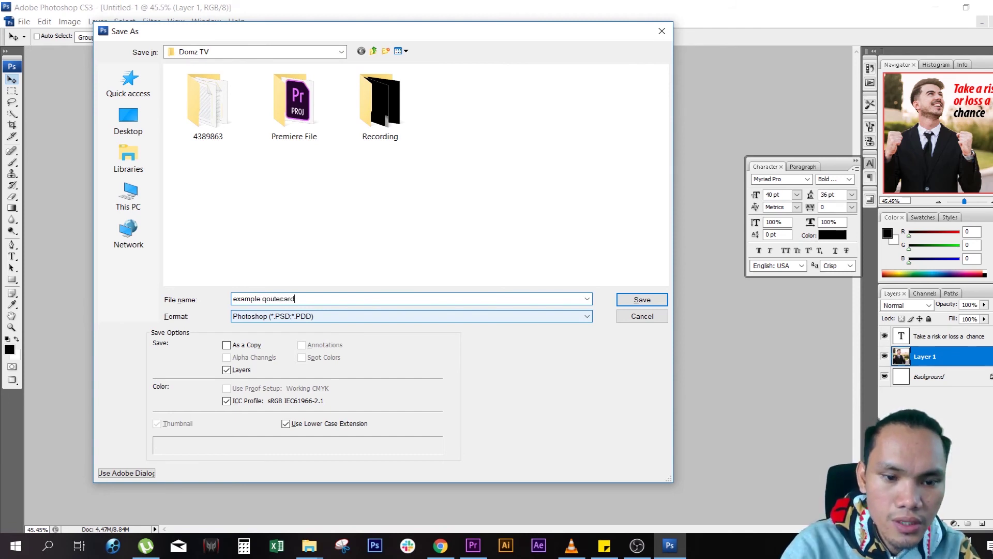
pyautogui.click(340, 313)
pyautogui.click(361, 323)
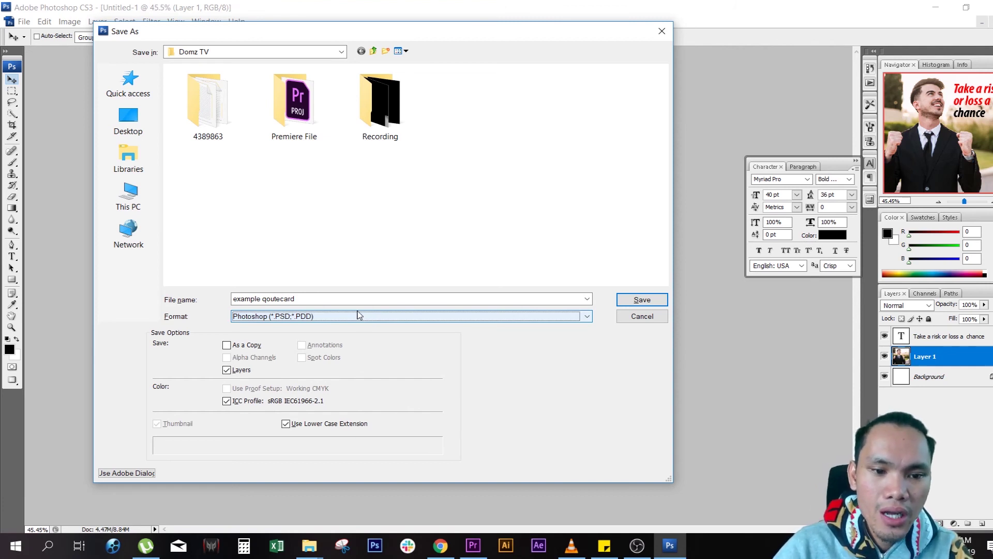
pyautogui.click(357, 315)
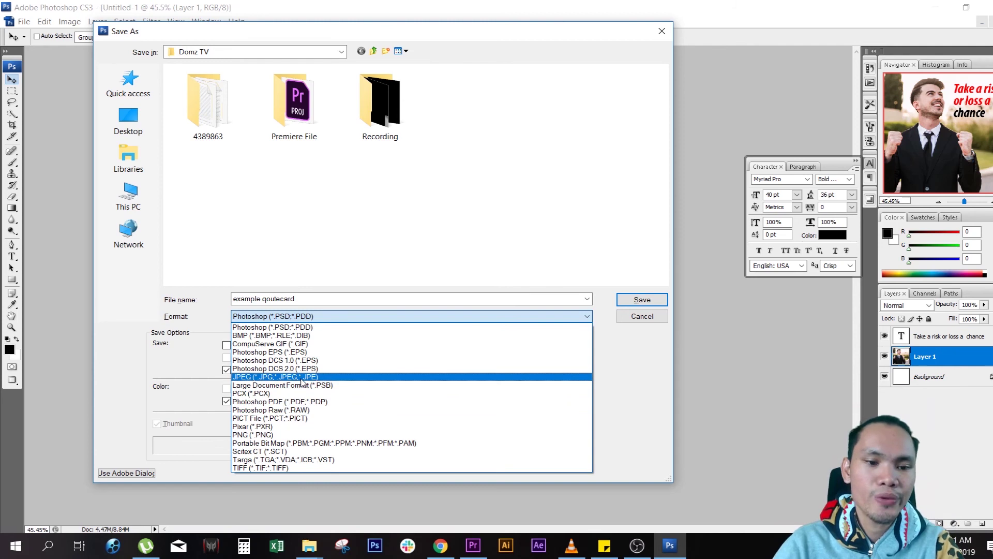
# - Save the card as JPEG 'example qoutecard.jpg', accepting maximum quality 12
pyautogui.click(324, 379)
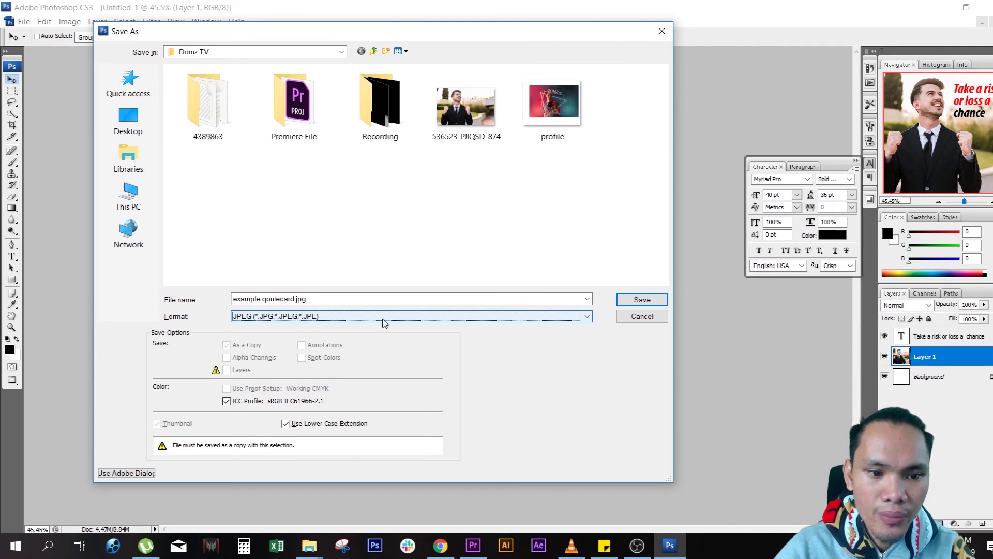
pyautogui.click(306, 299)
pyautogui.click(305, 299)
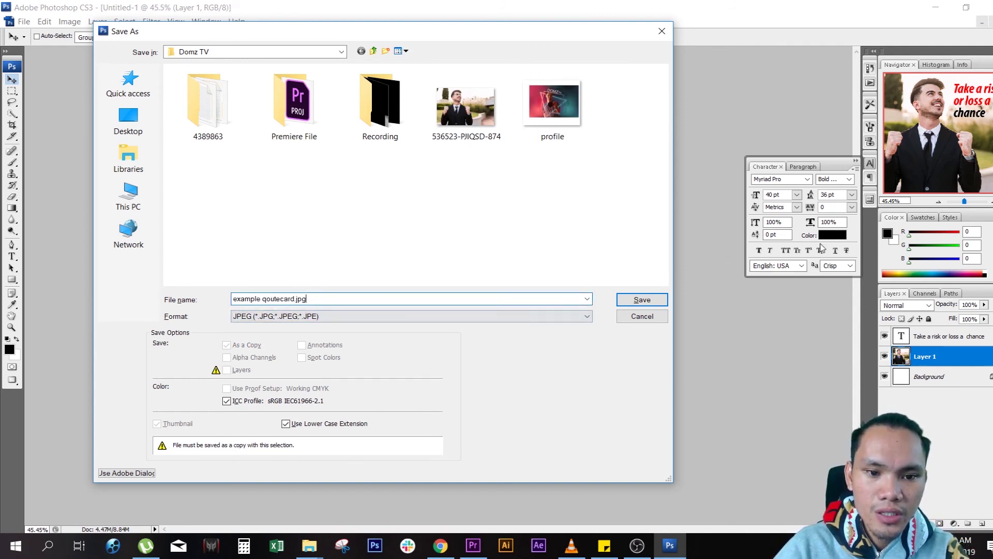
pyautogui.click(655, 303)
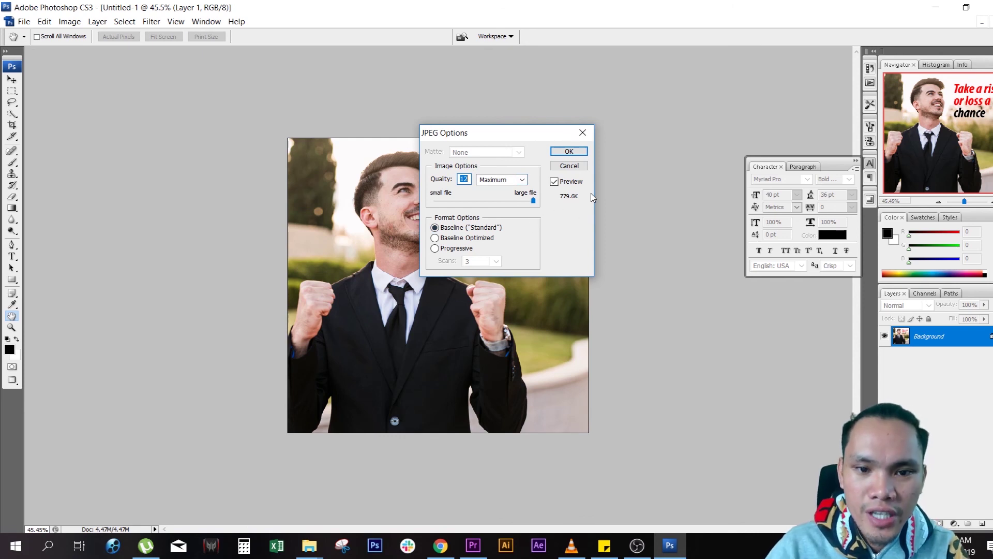
pyautogui.click(570, 152)
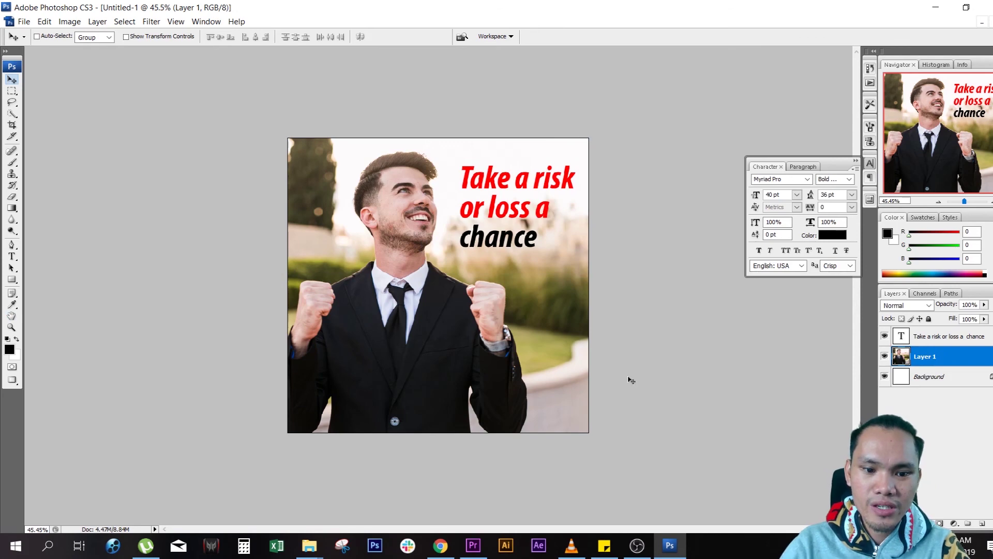
# - Open example qoutecard.jpg from the Domz TV folder window in Windows Photos
pyautogui.click(313, 546)
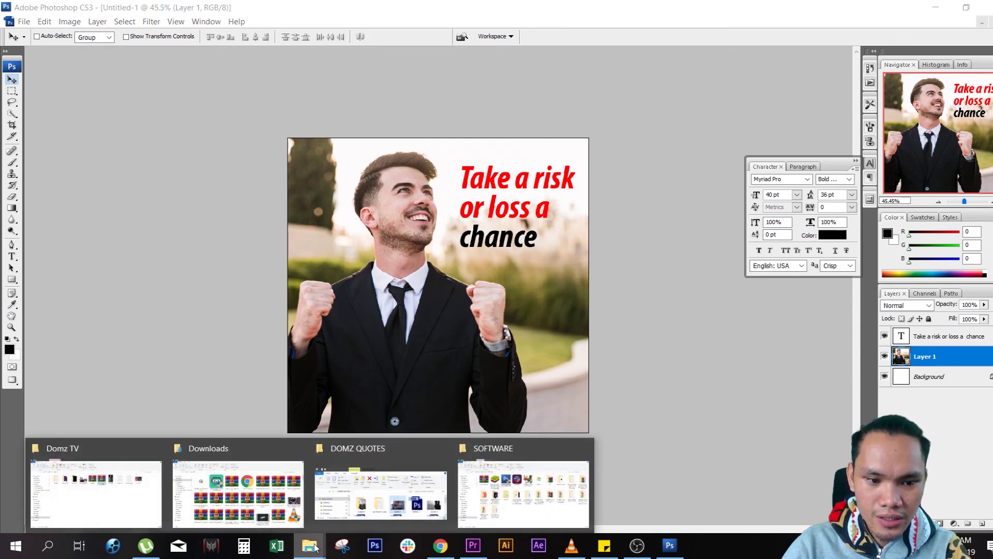
pyautogui.click(96, 492)
pyautogui.doubleClick(553, 152)
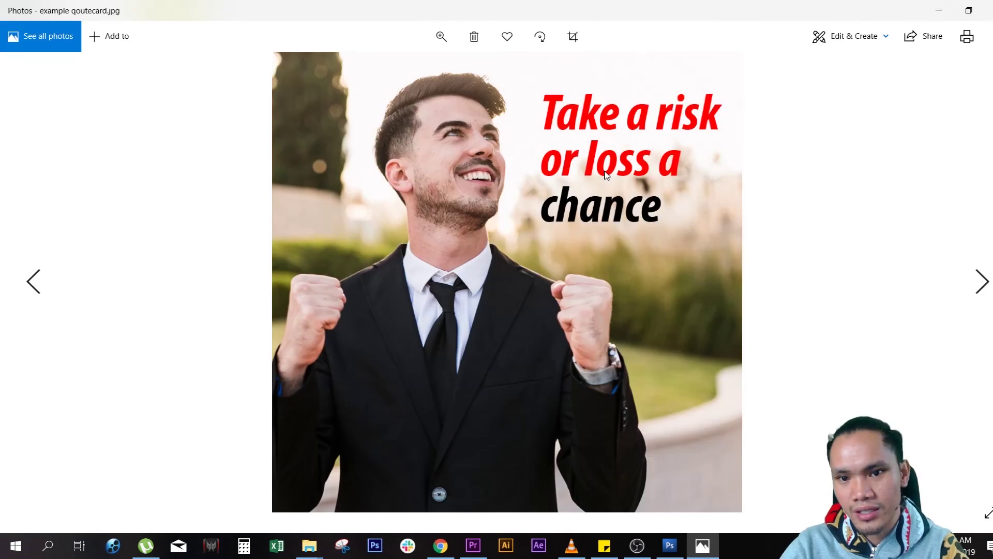